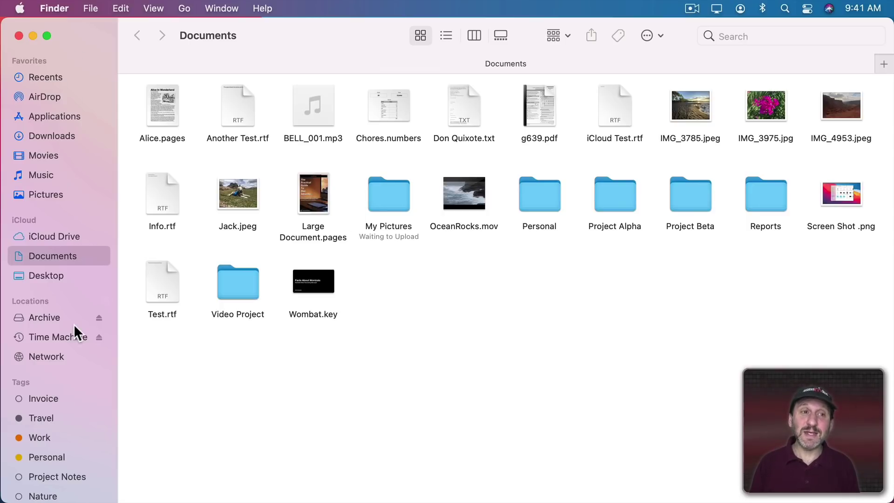
Step: Hide the Finder sidebar, show it again, then make it slightly wider than before
left_click(153, 8)
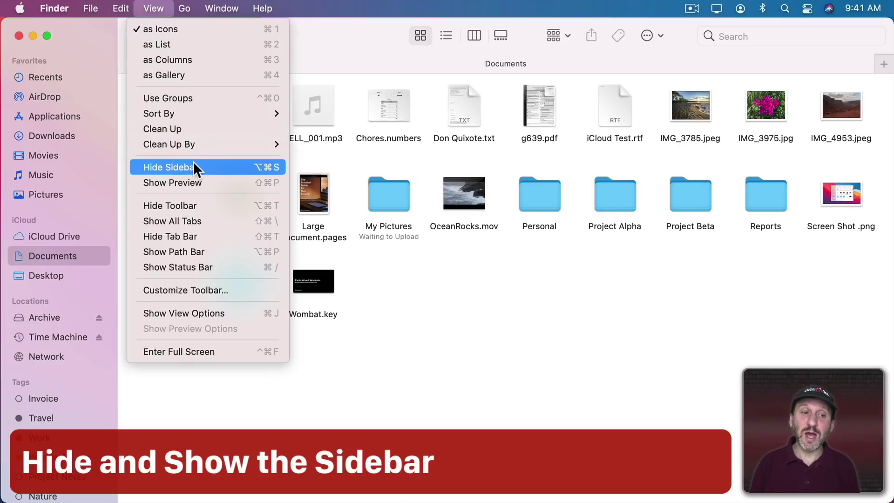
left_click(193, 163)
left_click(153, 8)
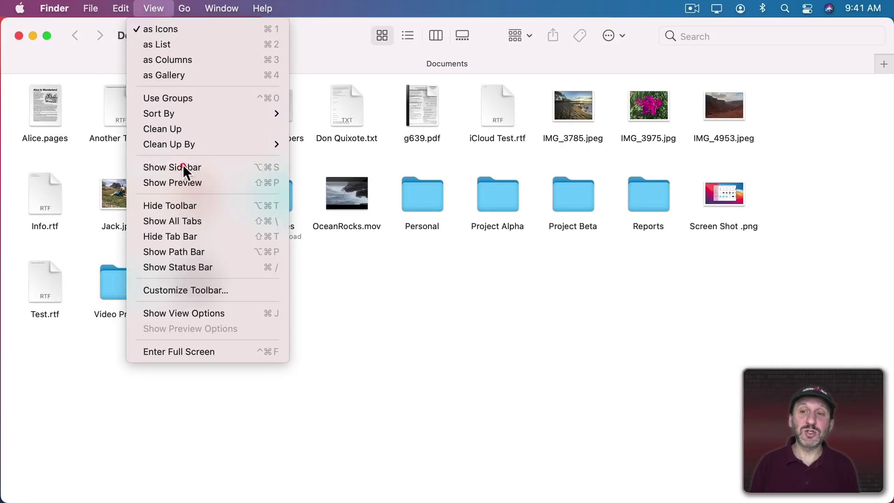
left_click(183, 168)
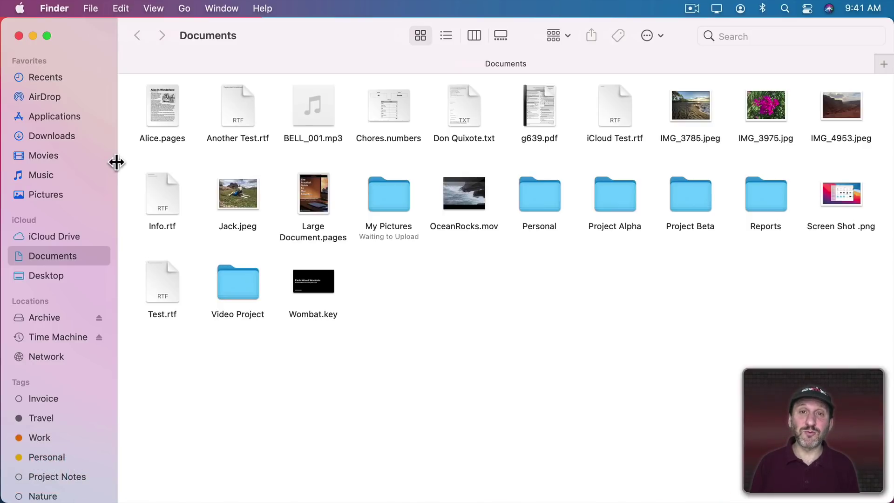
left_click_drag(117, 162, 139, 173)
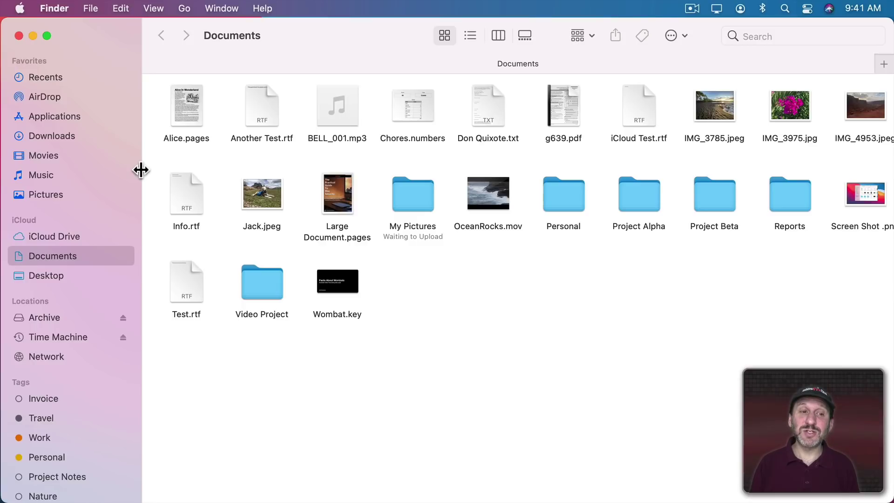
left_click_drag(141, 170, 135, 171)
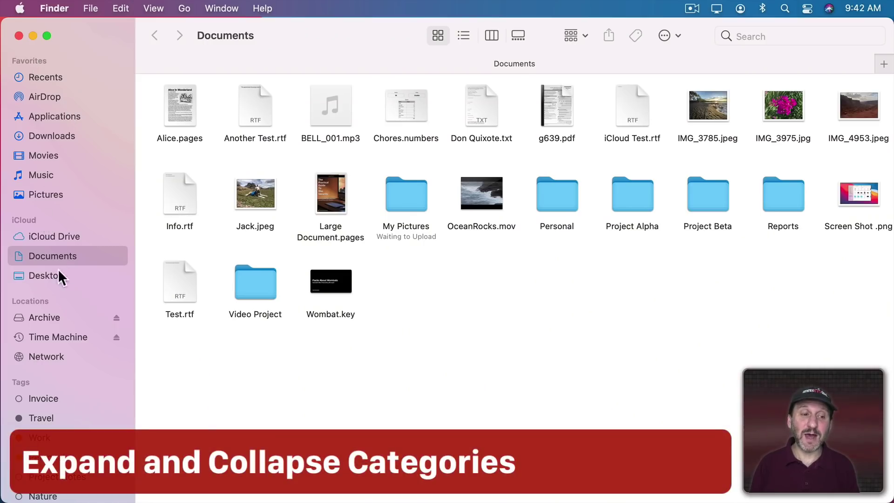
mouse_move(48, 389)
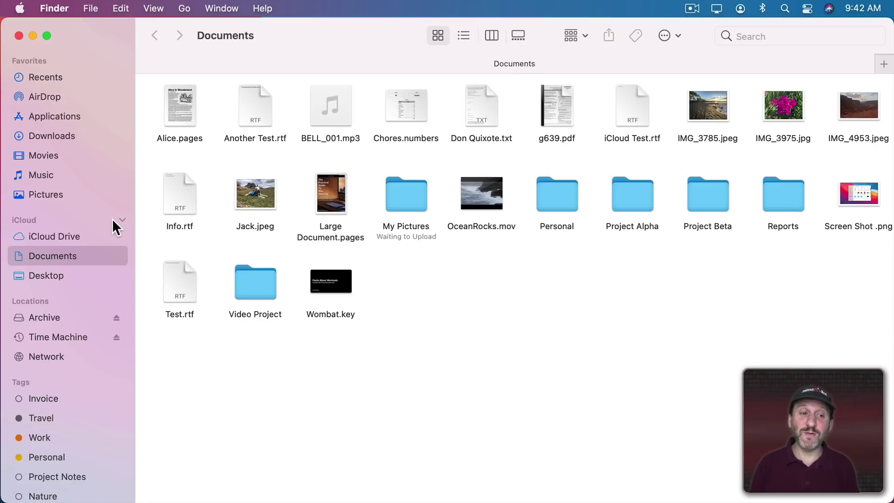
left_click(123, 221)
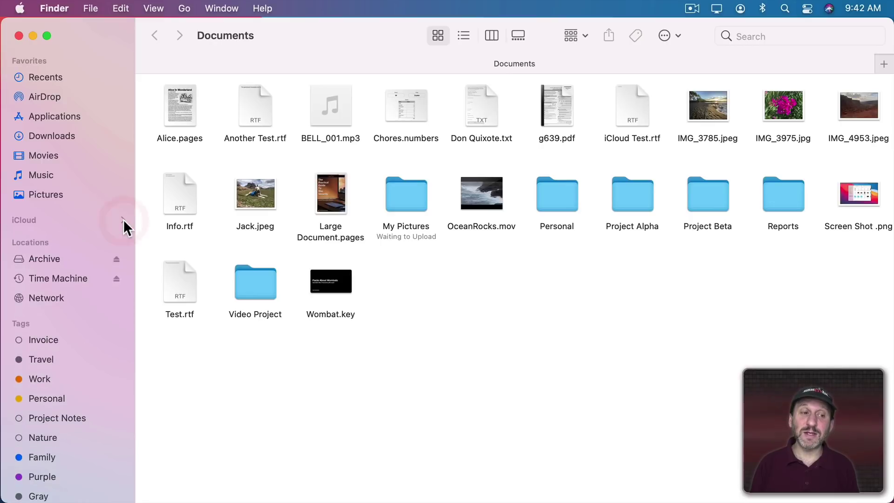
left_click(123, 219)
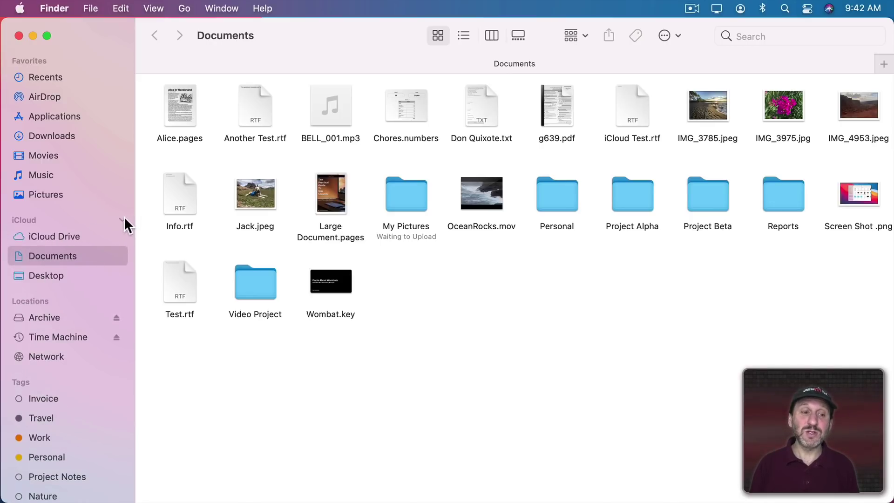
left_click(123, 219)
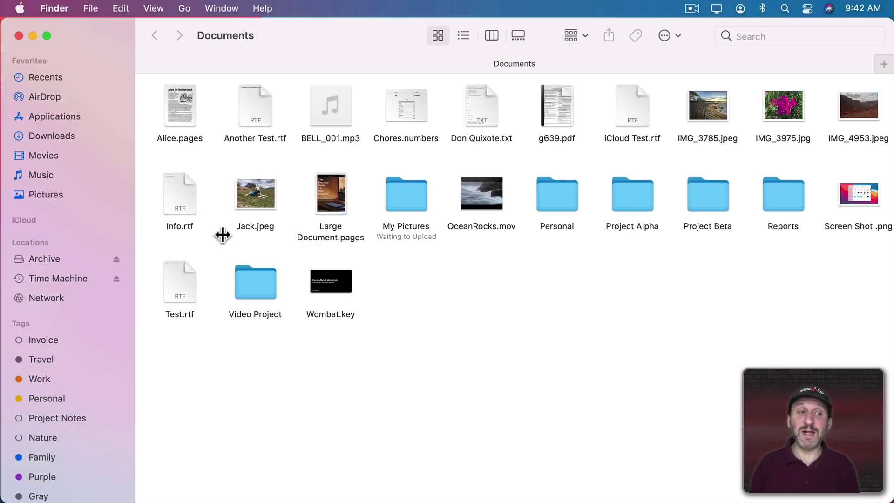
left_click(123, 220)
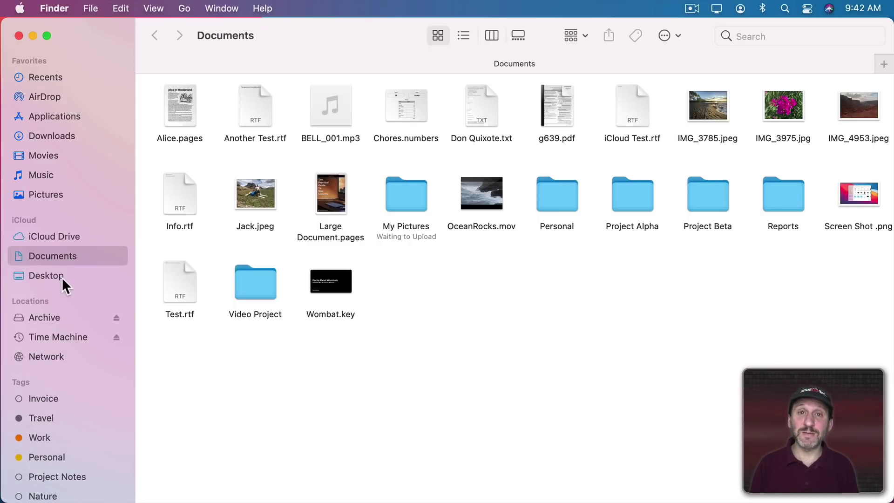
Step: Remove Recents from the sidebar in the Sidebar section of Finder Preferences
left_click(52, 4)
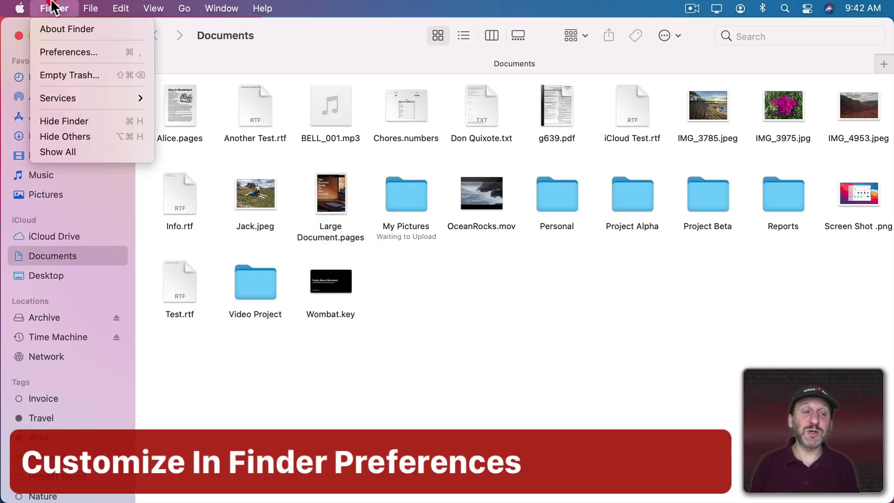
left_click(70, 49)
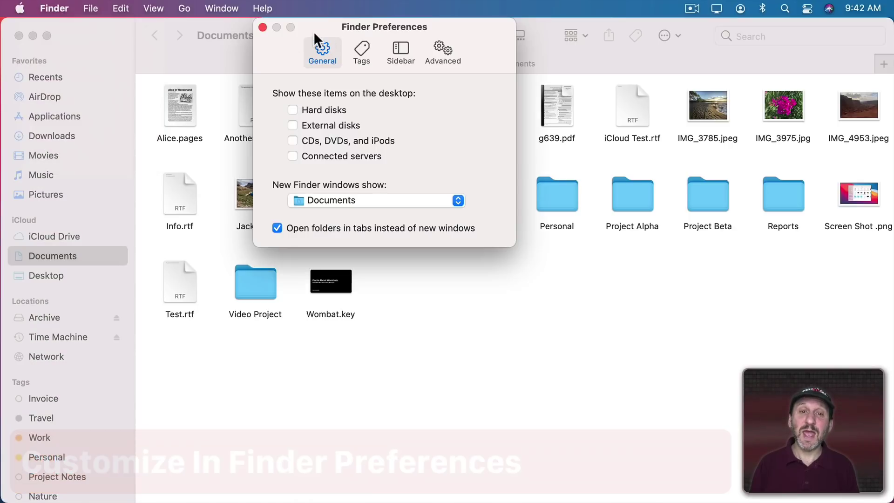
left_click(394, 45)
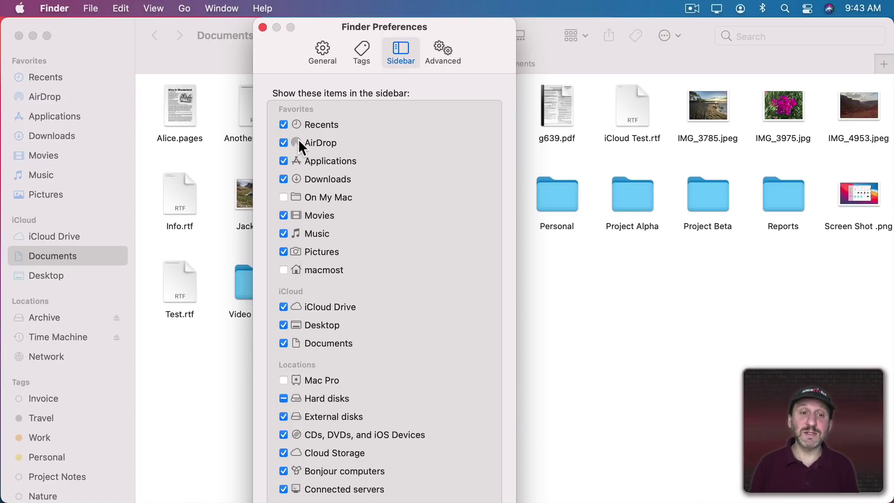
left_click(282, 125)
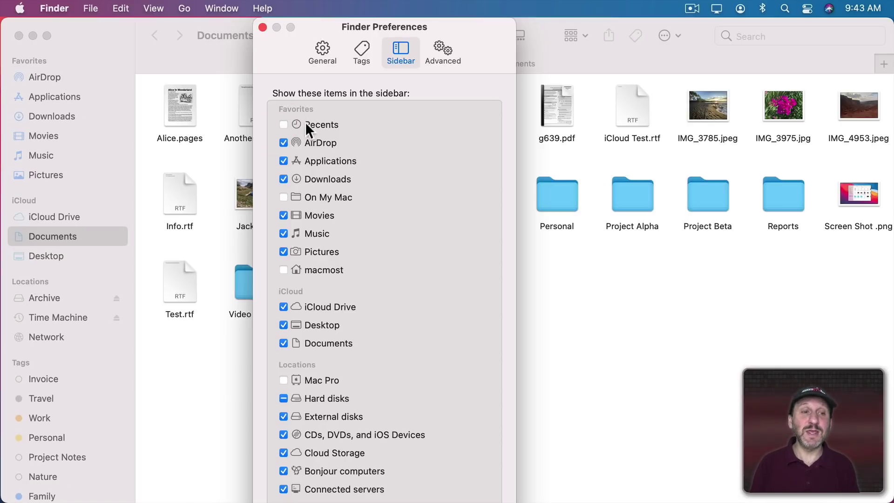
Step: Turn AirDrop and Applications off and back on, then uncheck Documents, Desktop and iCloud Drive
left_click(283, 143)
left_click(282, 161)
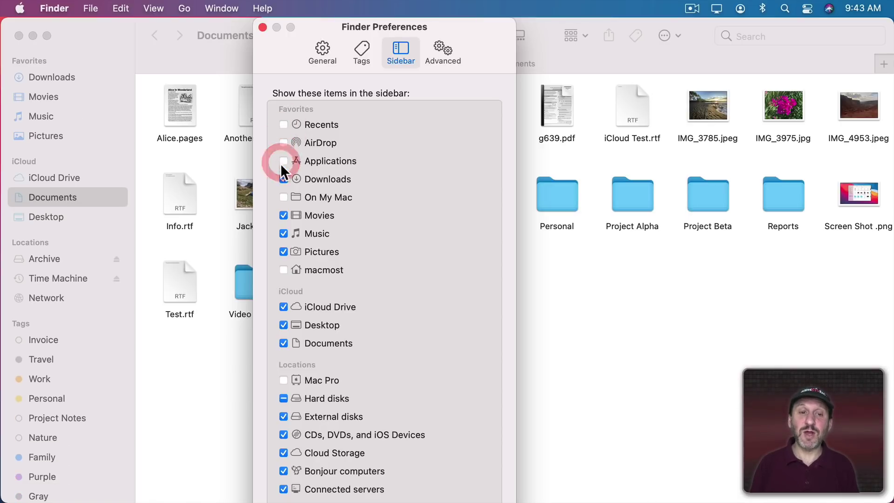
left_click(283, 143)
left_click(283, 161)
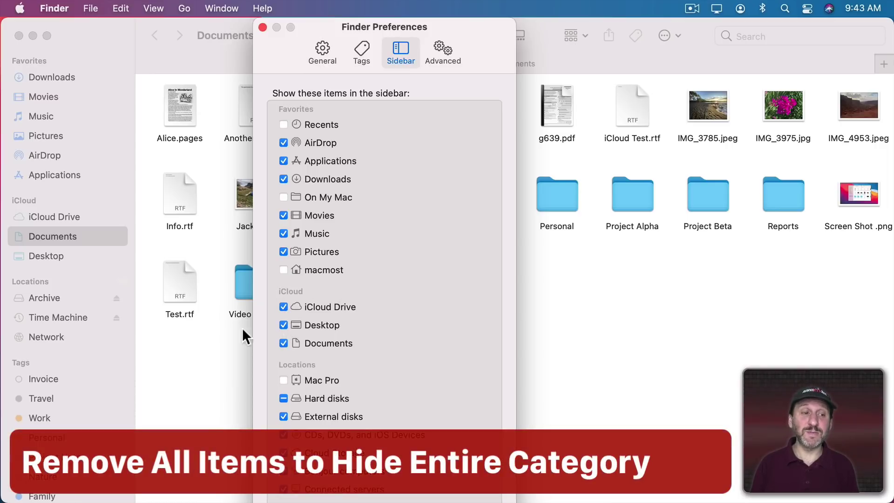
left_click(282, 342)
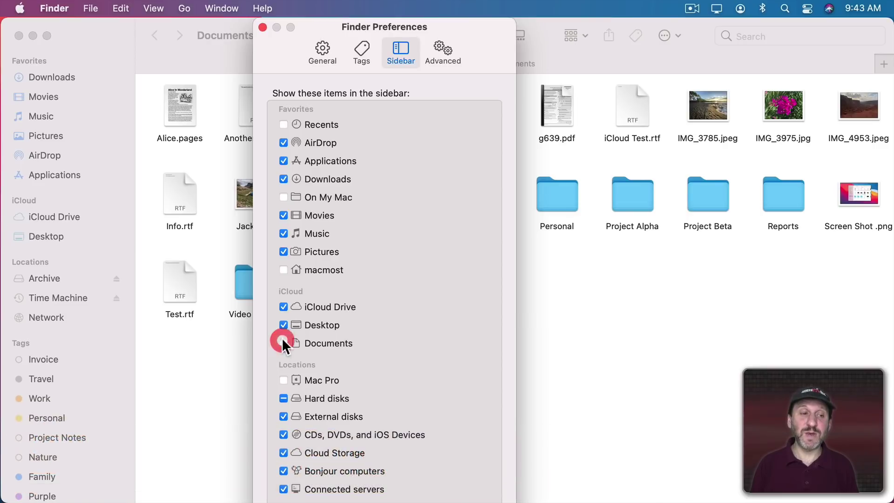
left_click(284, 325)
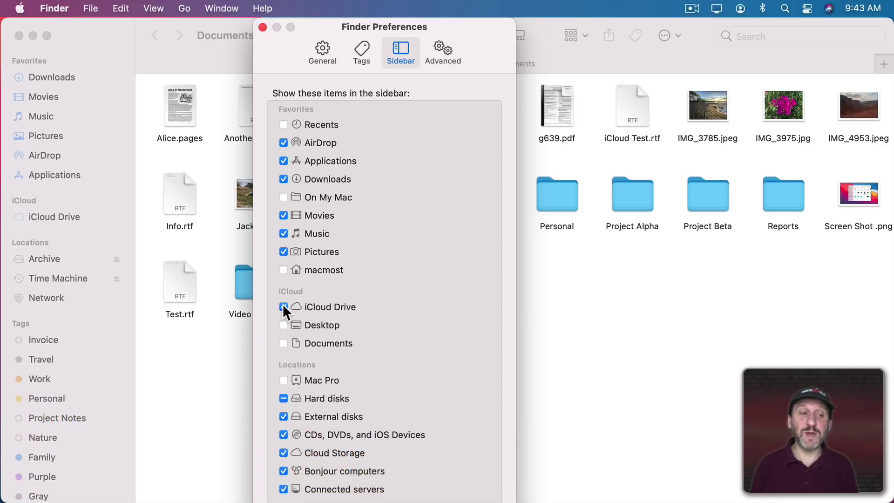
left_click(284, 307)
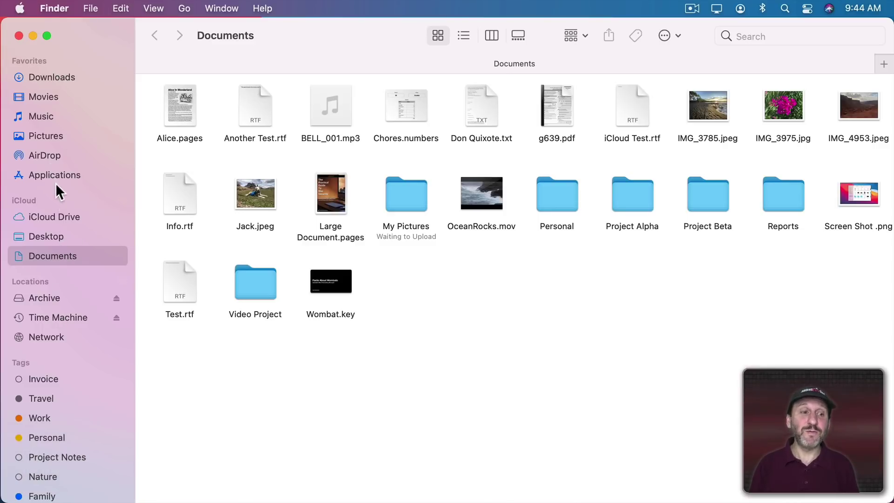
left_click_drag(46, 255, 44, 171)
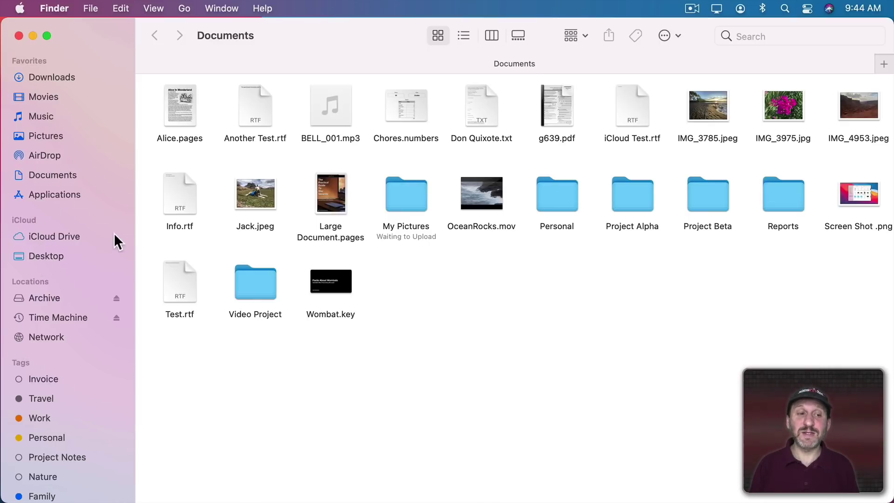
left_click(122, 219)
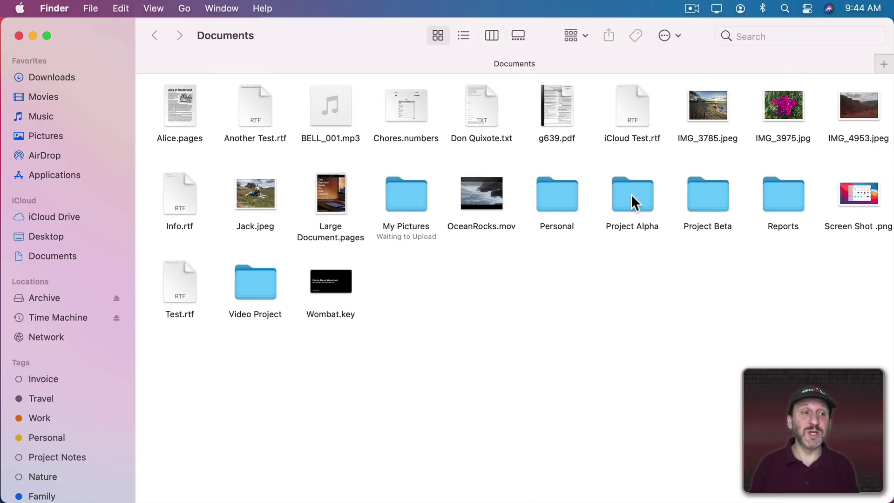
Step: Add Project Alpha and Project Beta to Favorites, with Beta below Alpha, and open Project Beta
left_click_drag(631, 194, 48, 184)
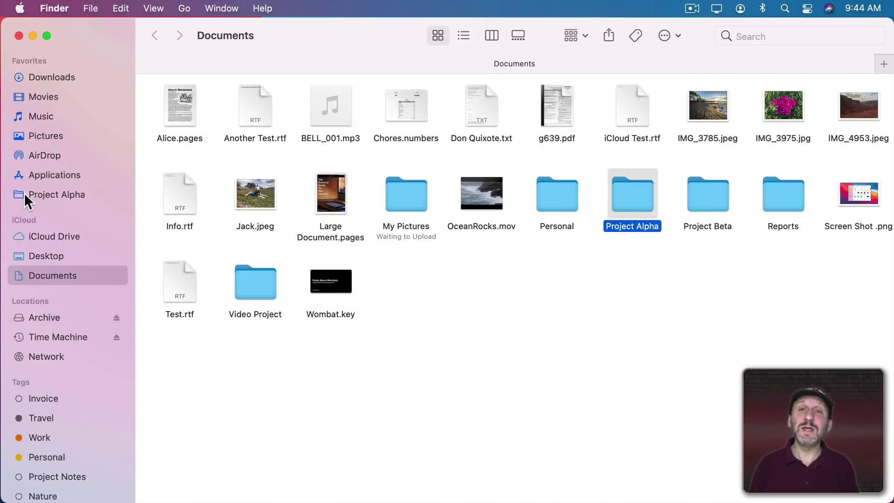
left_click_drag(686, 202, 32, 208)
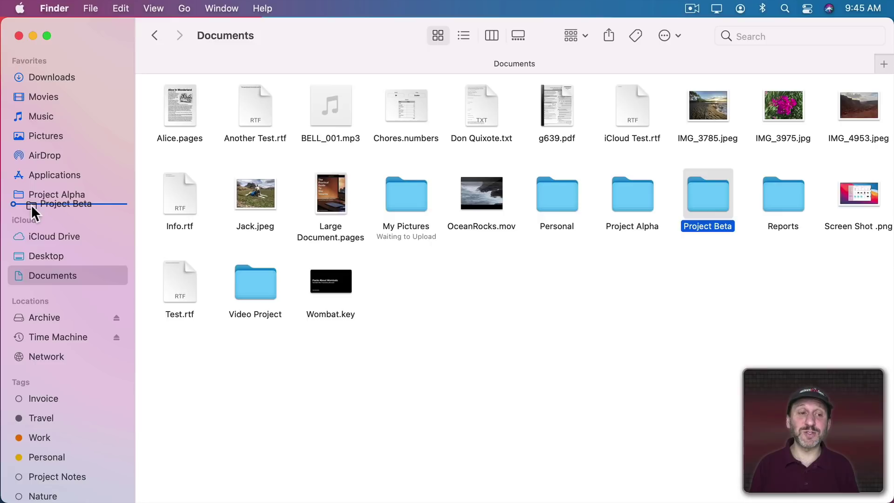
left_click_drag(32, 205, 32, 205)
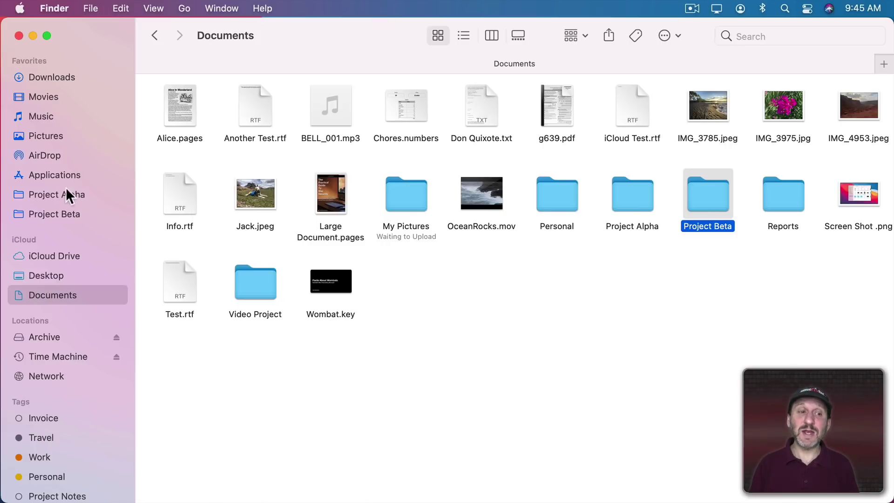
left_click(48, 193)
left_click(52, 212)
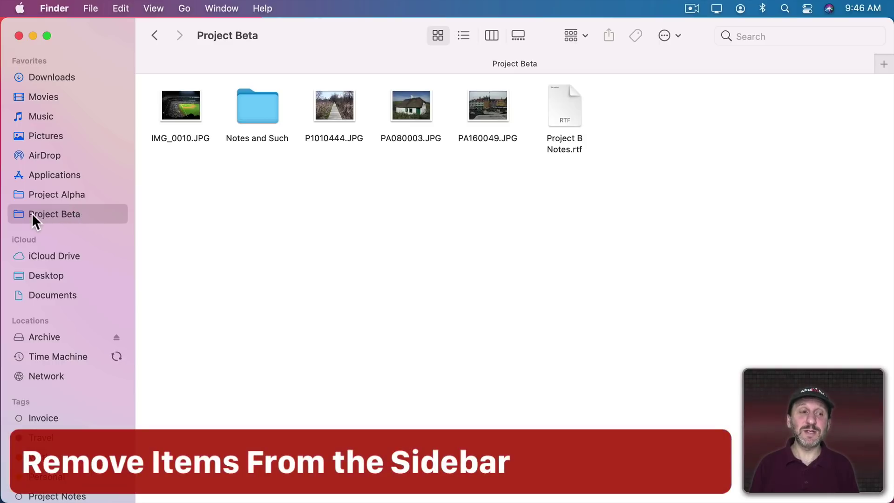
Step: Remove Project Beta and Project Alpha from Favorites, going back to the Documents folder
left_click_drag(27, 214, 392, 214)
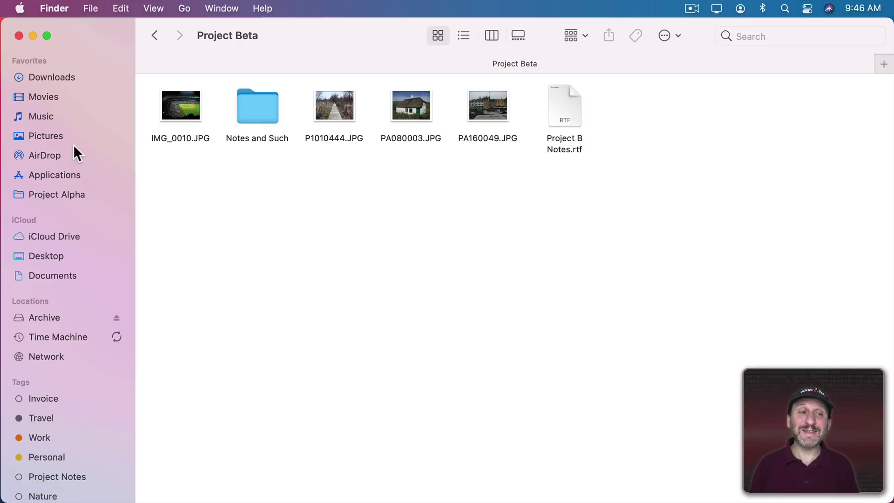
left_click(43, 275)
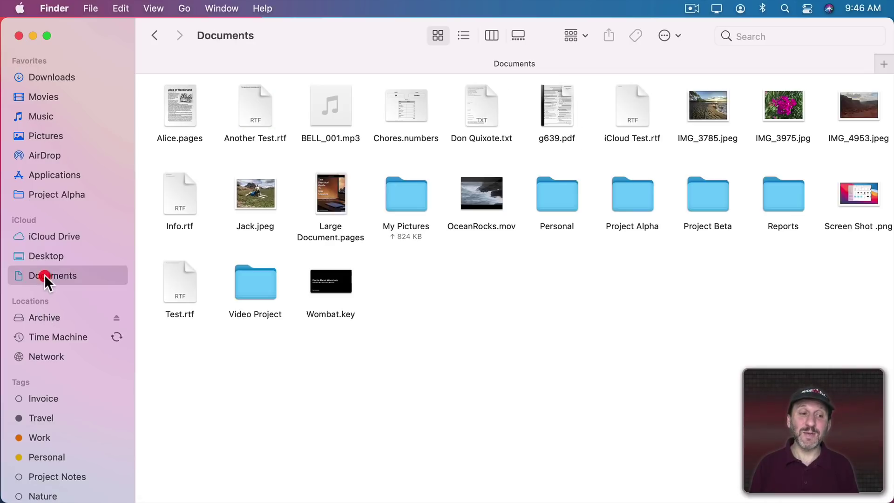
right_click(46, 196)
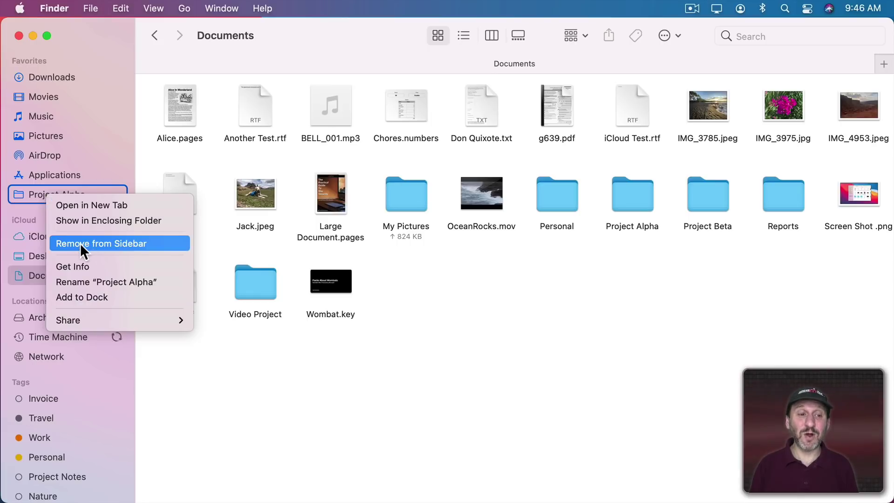
left_click(100, 243)
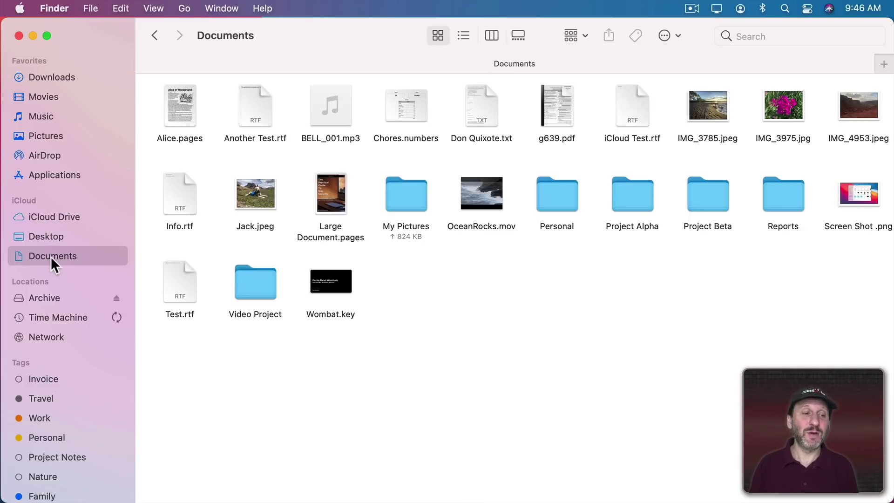
left_click_drag(51, 256, 12, 175)
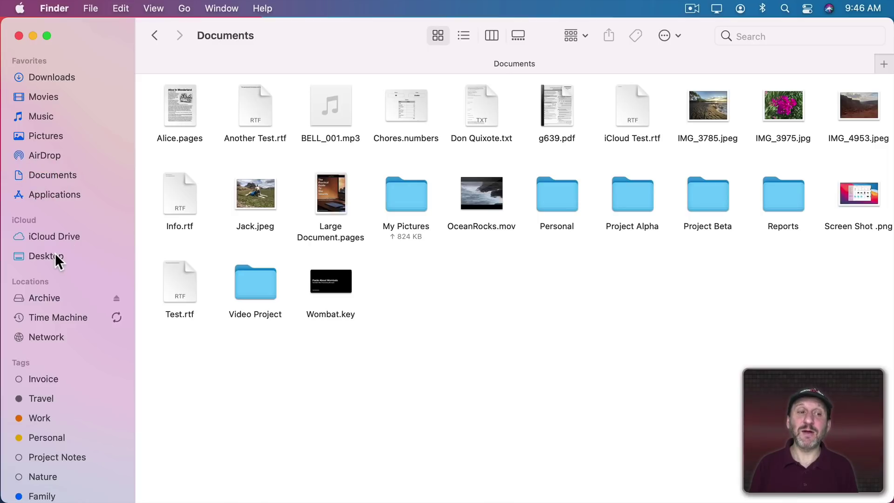
left_click_drag(49, 177, 49, 255)
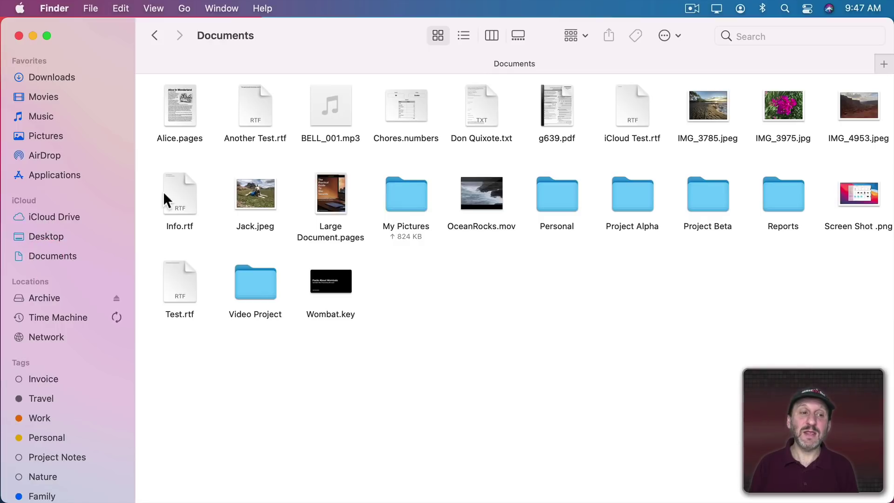
left_click(47, 217)
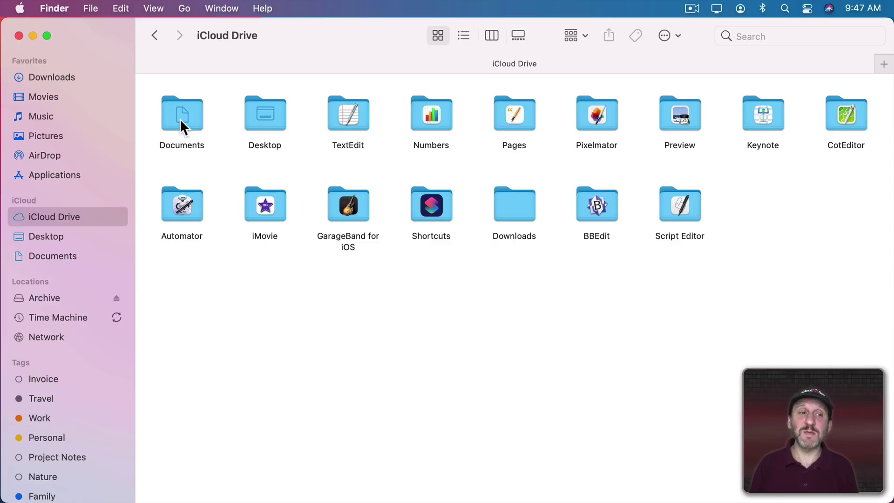
left_click_drag(180, 118, 58, 183)
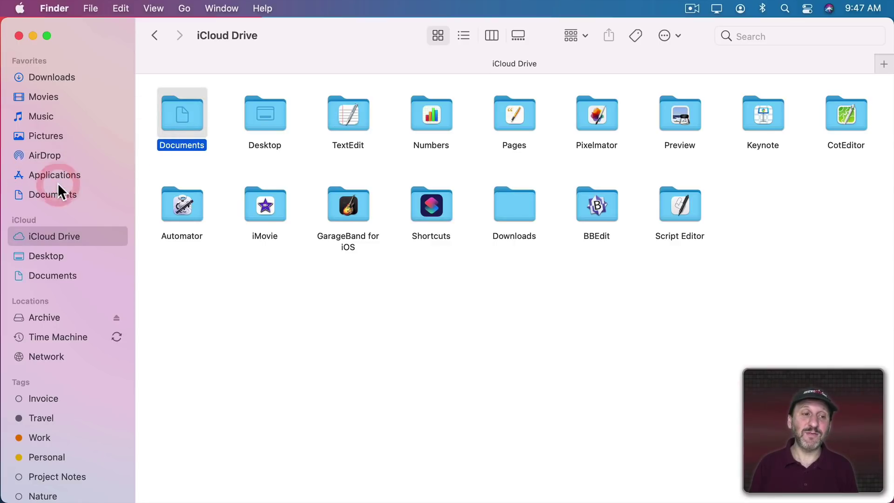
left_click(41, 196)
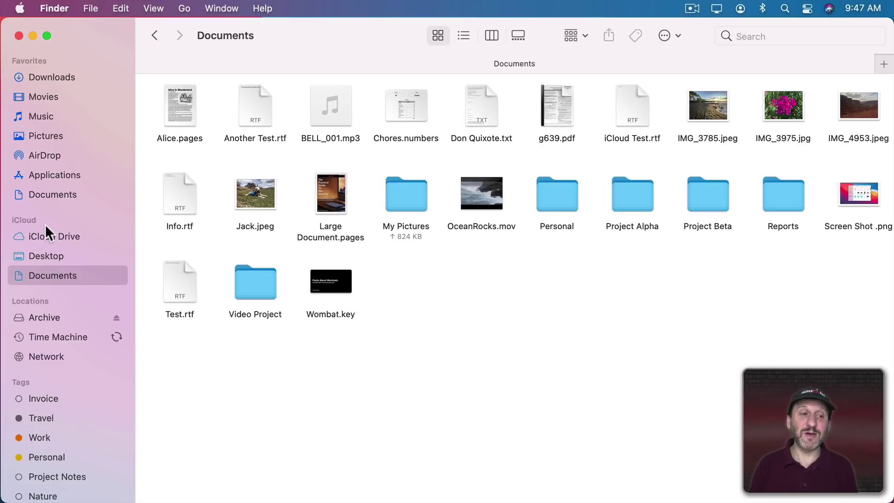
left_click(46, 193)
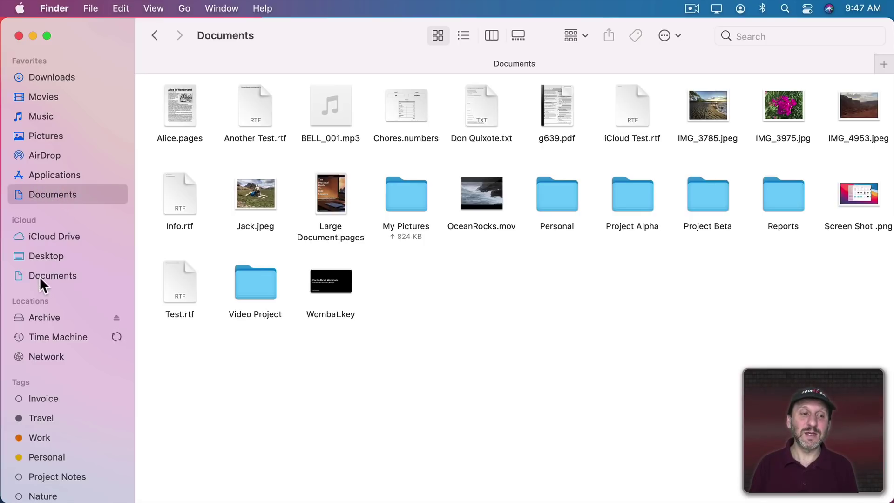
left_click(40, 276)
left_click(47, 196)
left_click(54, 275)
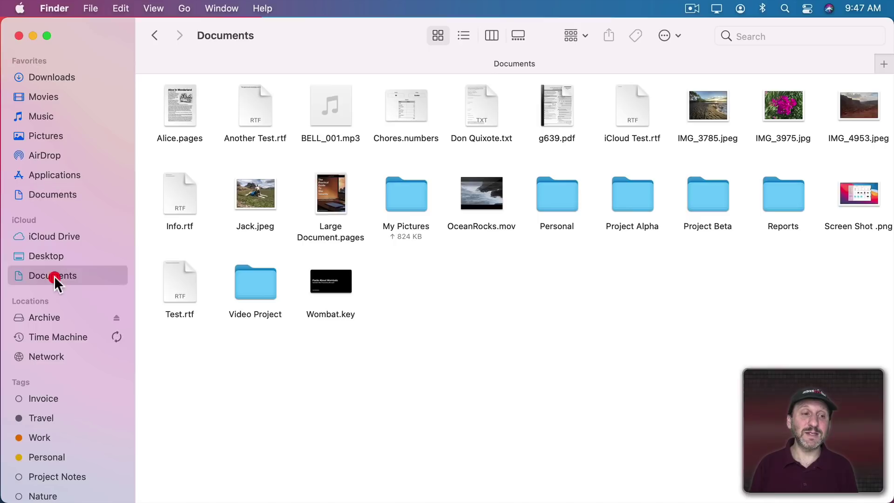
left_click(58, 195)
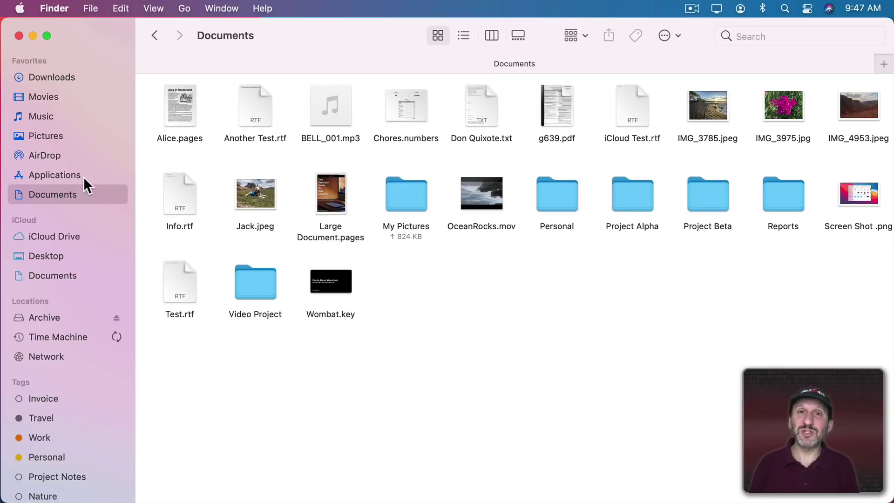
left_click_drag(64, 194, 224, 224)
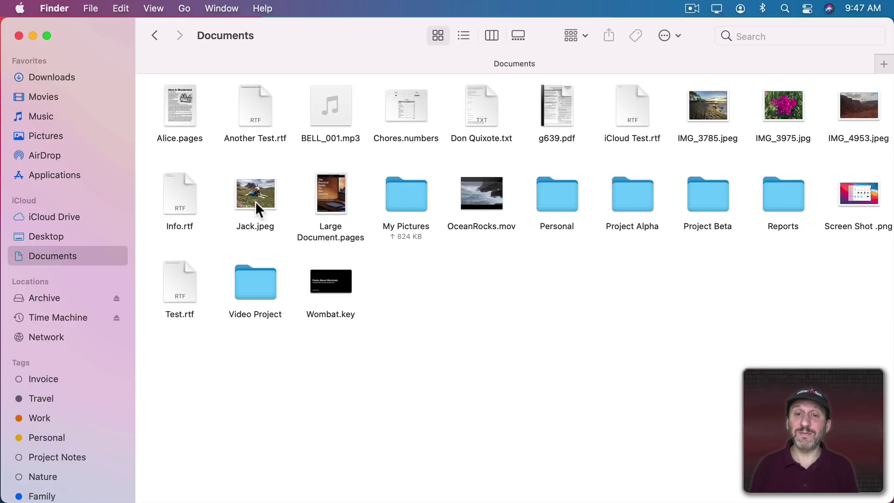
left_click_drag(480, 114, 342, 165)
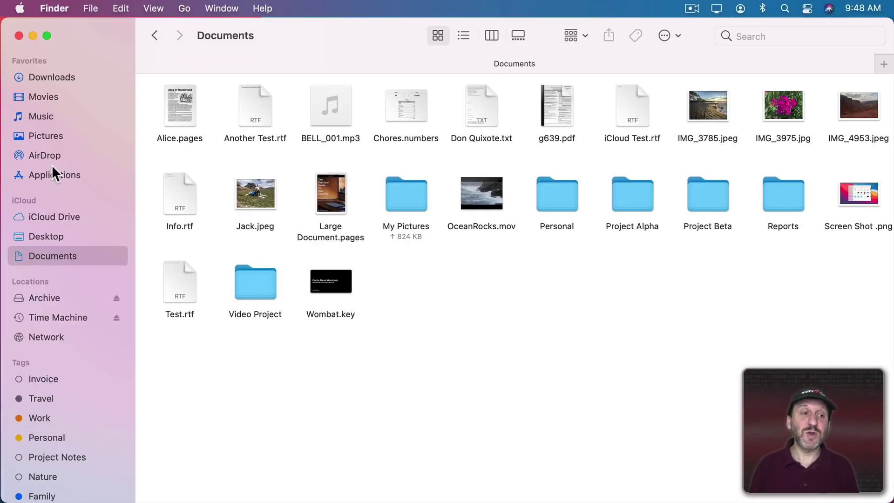
left_click(30, 175)
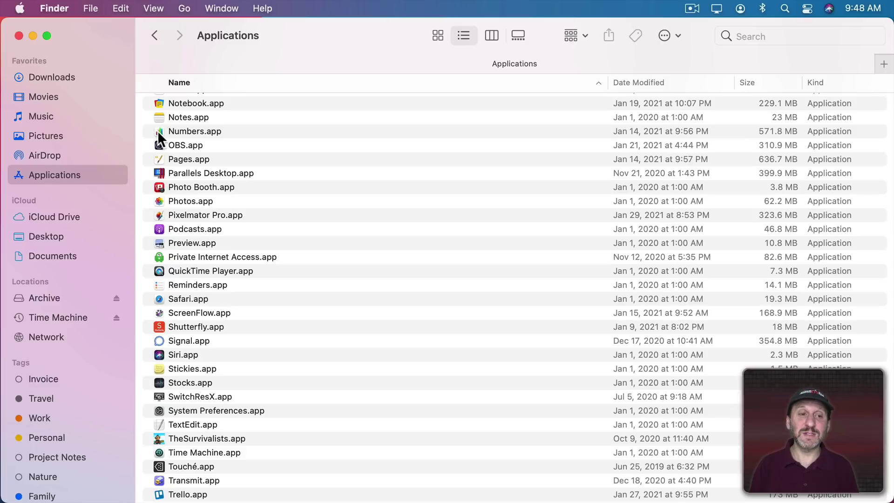
left_click_drag(156, 132, 47, 178)
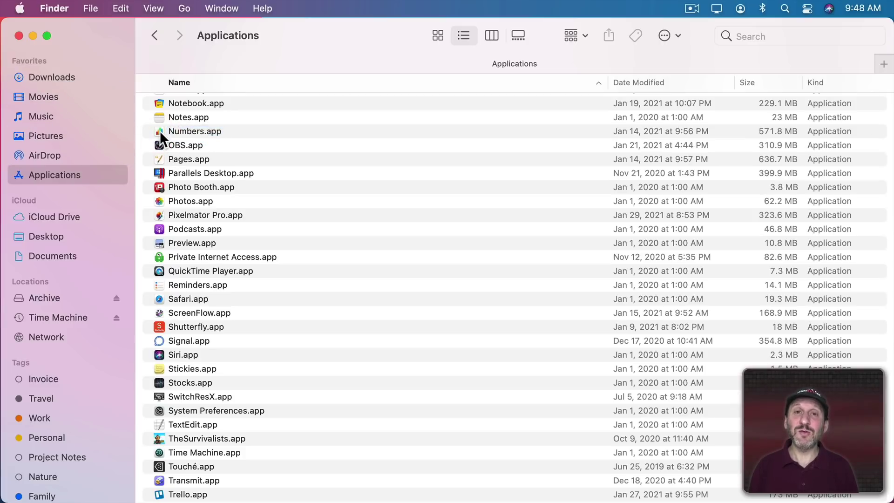
left_click_drag(160, 130, 47, 187)
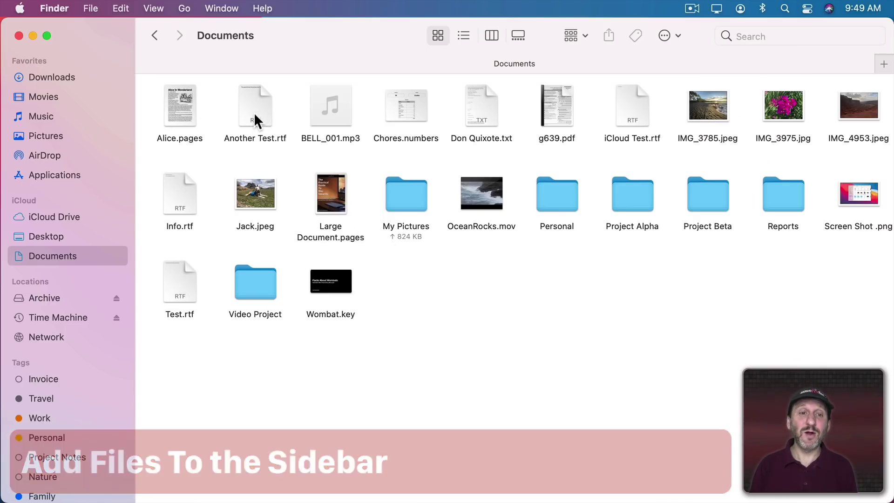
left_click_drag(255, 108, 43, 183)
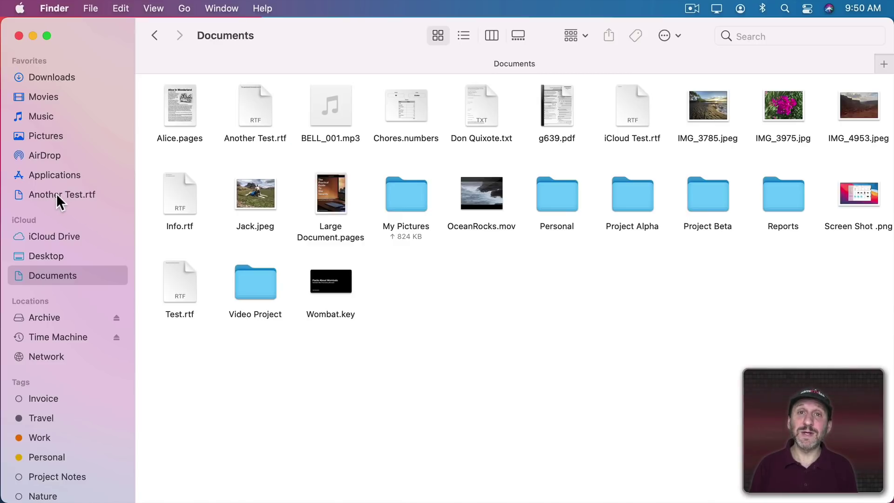
left_click(57, 194)
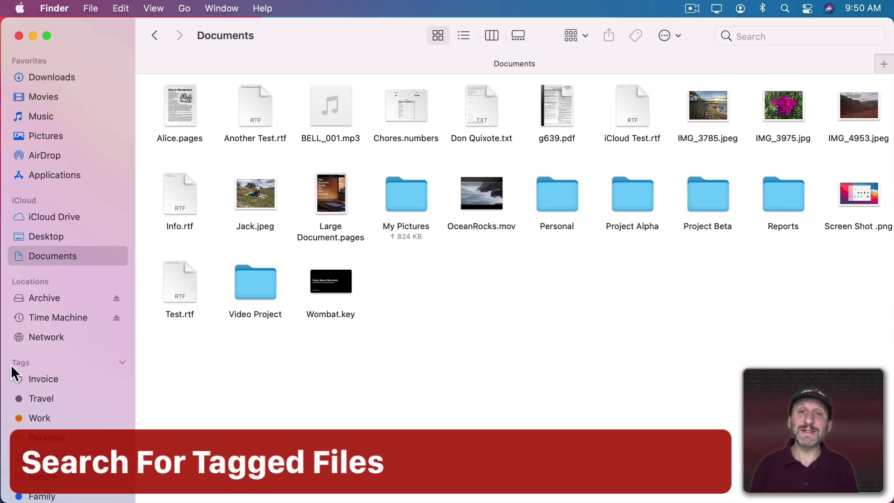
Step: List all files tagged Invoice and select the first invoice
left_click(125, 361)
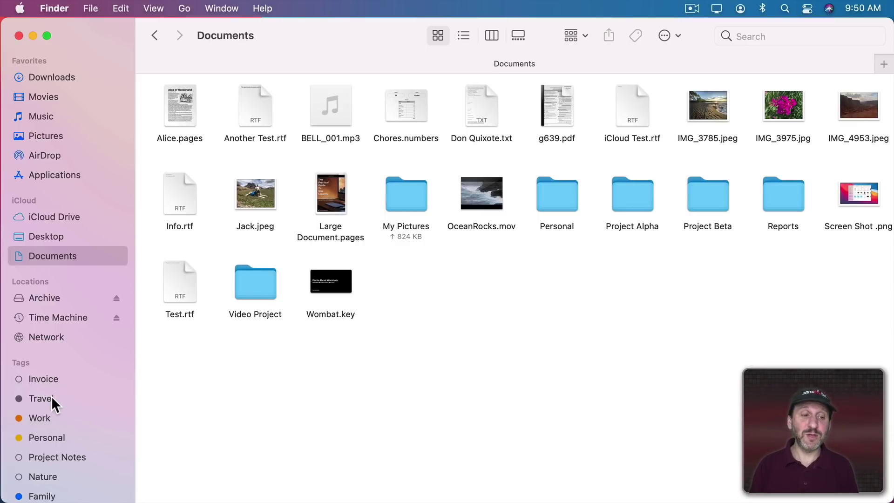
left_click(42, 380)
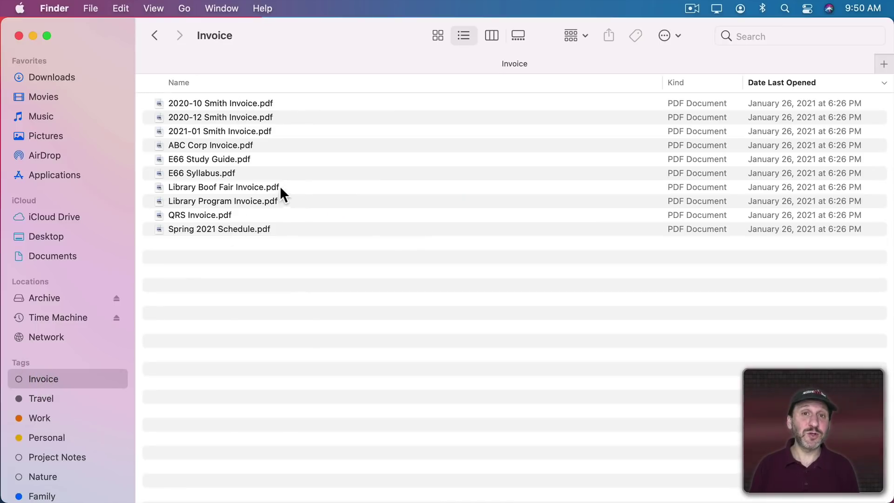
left_click(222, 101)
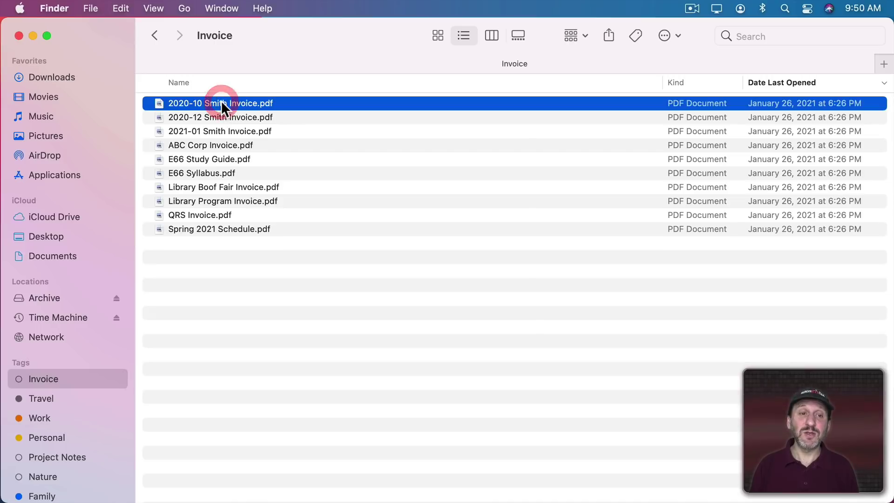
Step: Check the first invoice's tags in the toolbar Tags popover and its Get Info window
left_click(632, 36)
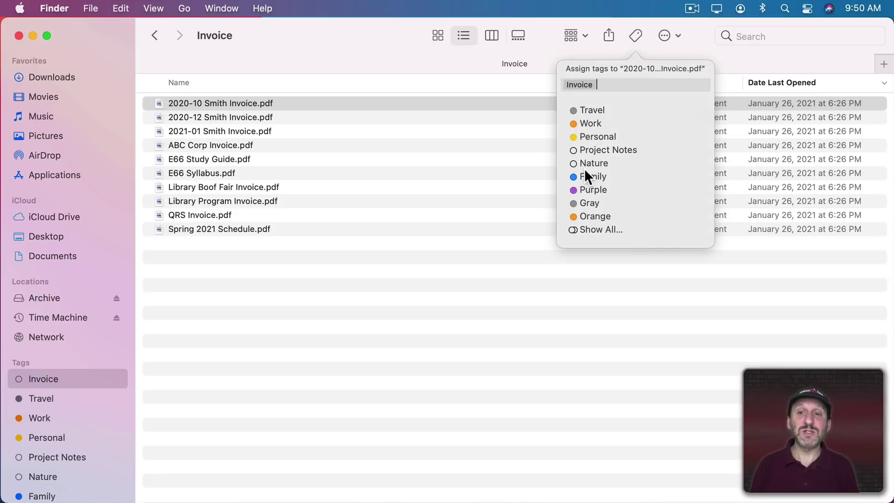
left_click(398, 60)
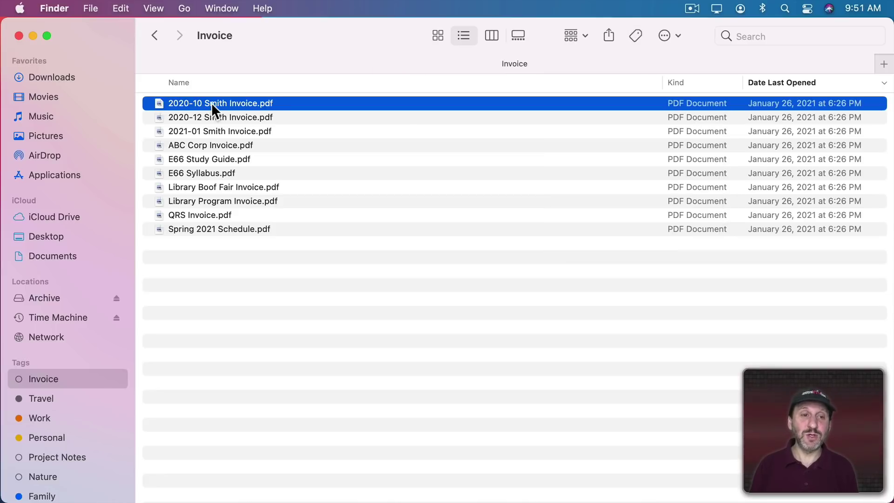
key("super+i")
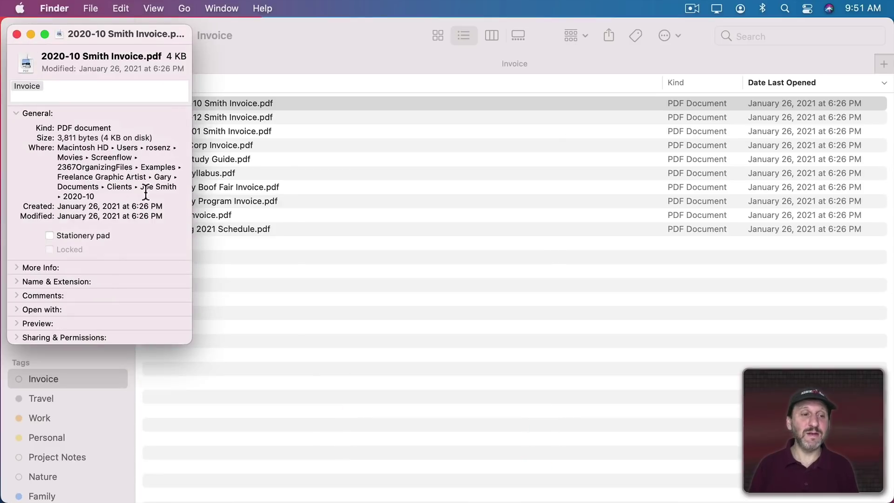
left_click(61, 87)
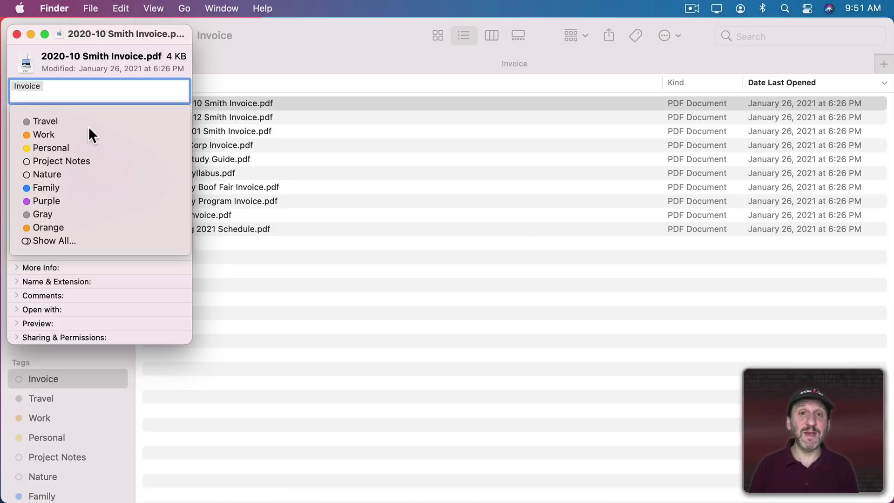
left_click(86, 378)
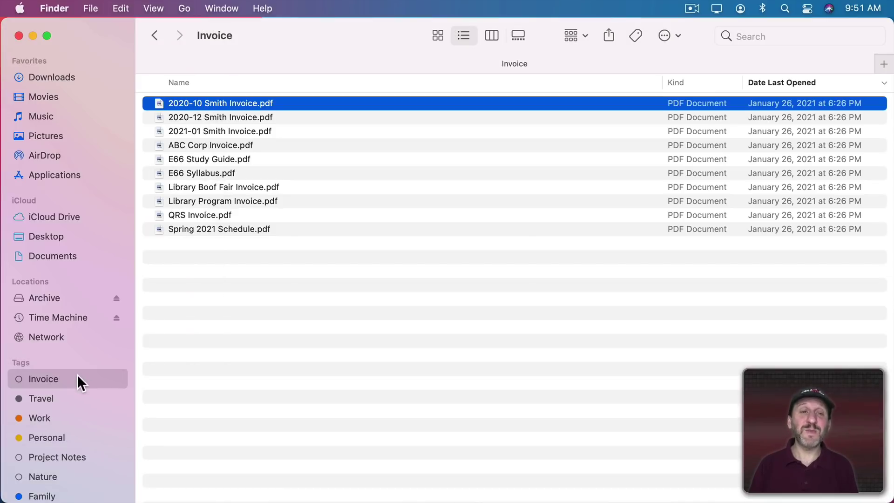
Step: In the Tags settings of Finder Preferences, hide every tag except Invoice, Travel and Work, then close Preferences
left_click(47, 7)
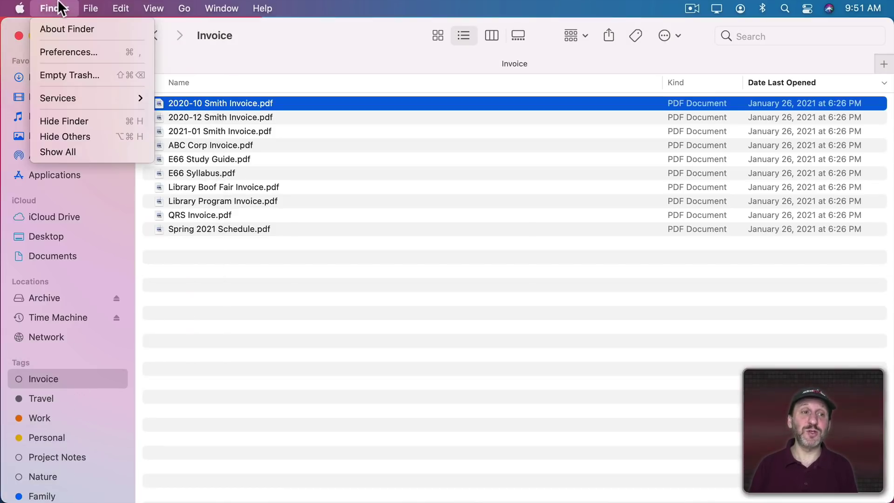
left_click(71, 49)
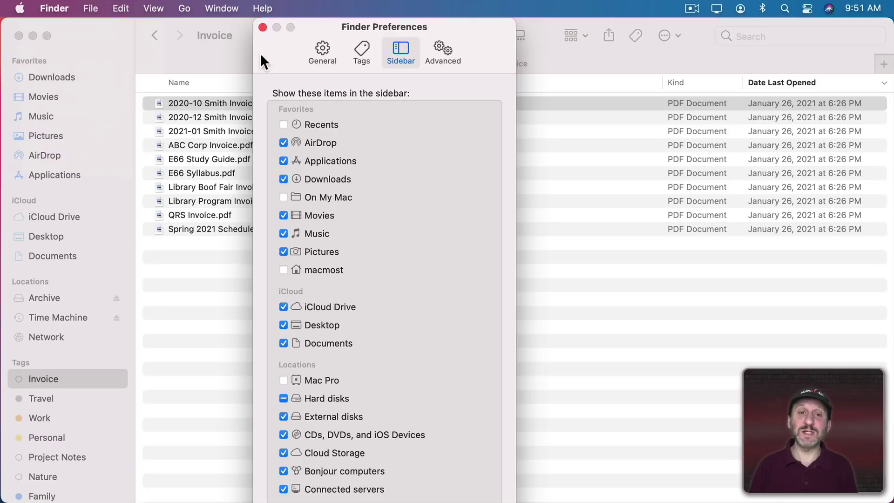
left_click(355, 46)
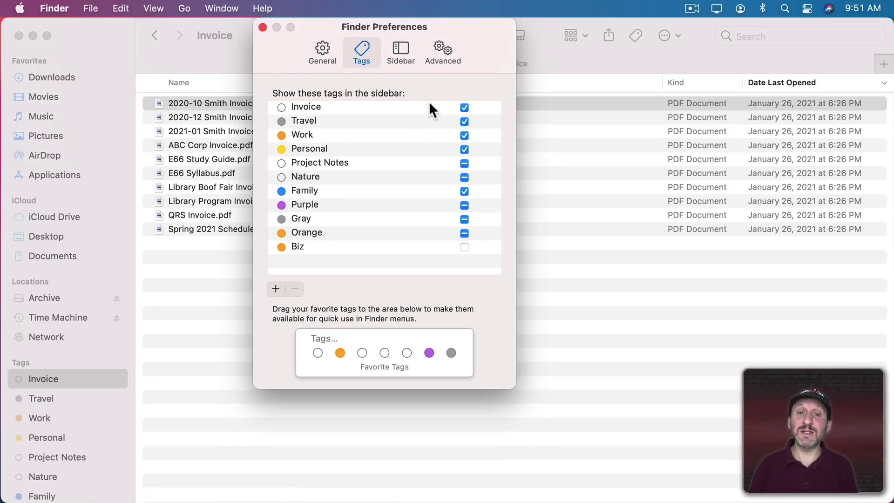
left_click_drag(464, 150, 464, 232)
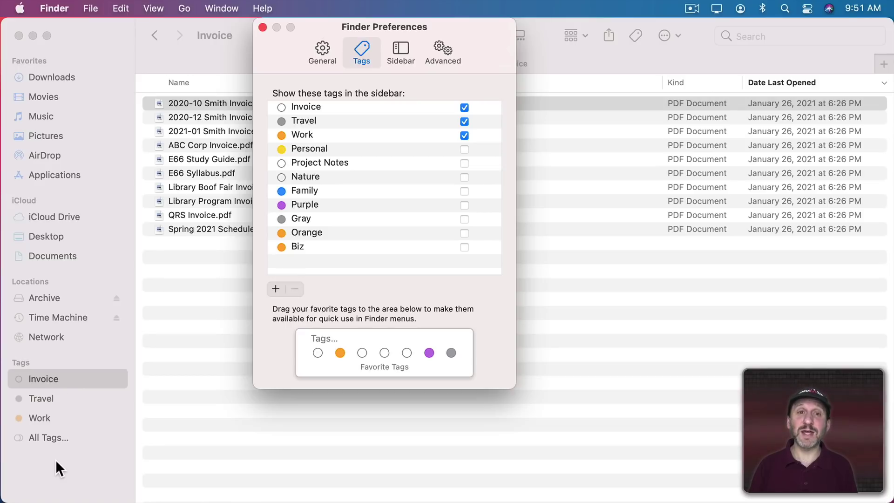
left_click(412, 49)
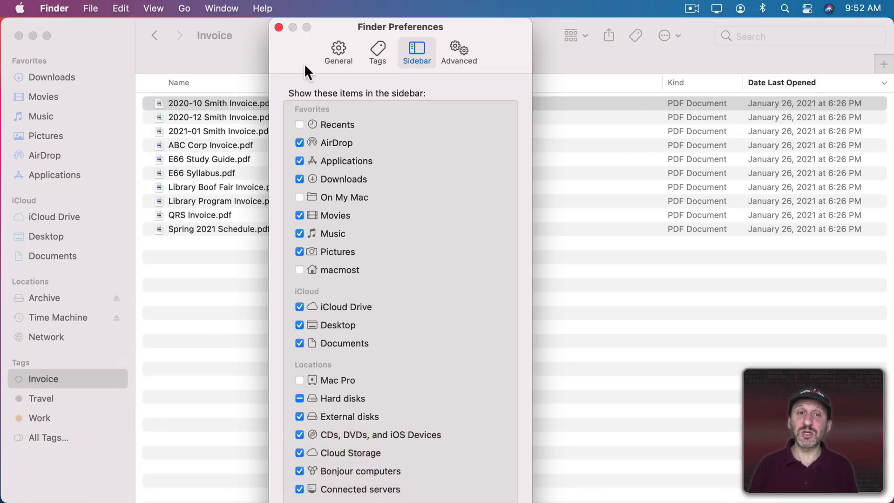
left_click(278, 28)
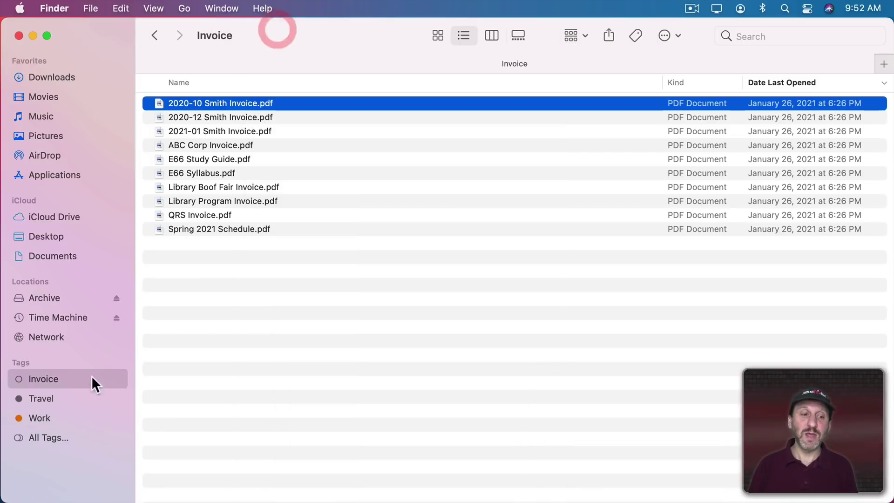
Step: View All Tags, show the Invoice-tagged files, and bring up the Invoice tag's context options
left_click(39, 440)
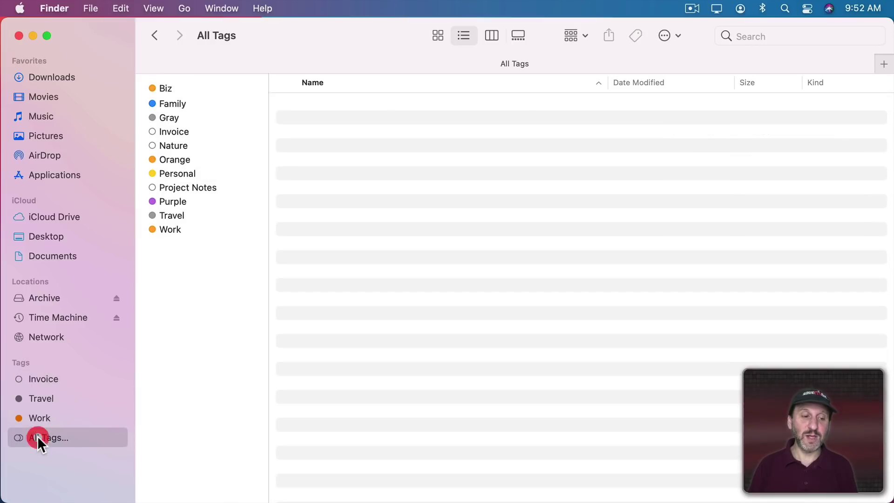
left_click(181, 134)
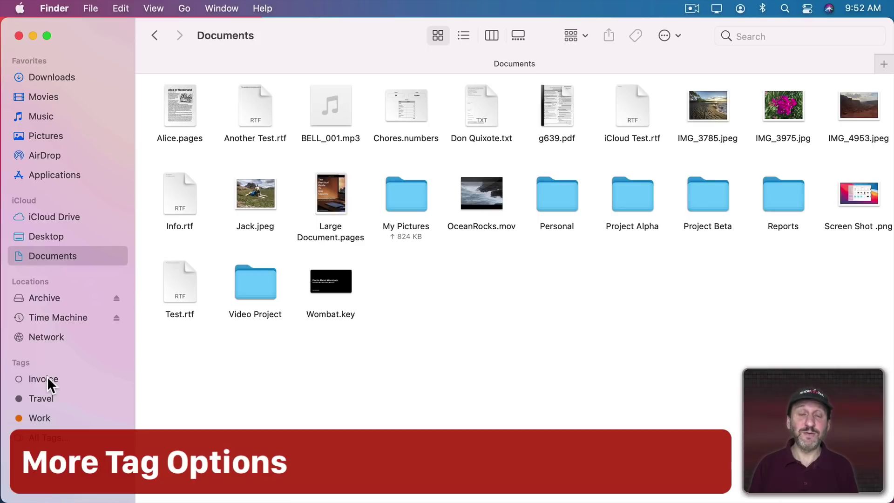
right_click(47, 378)
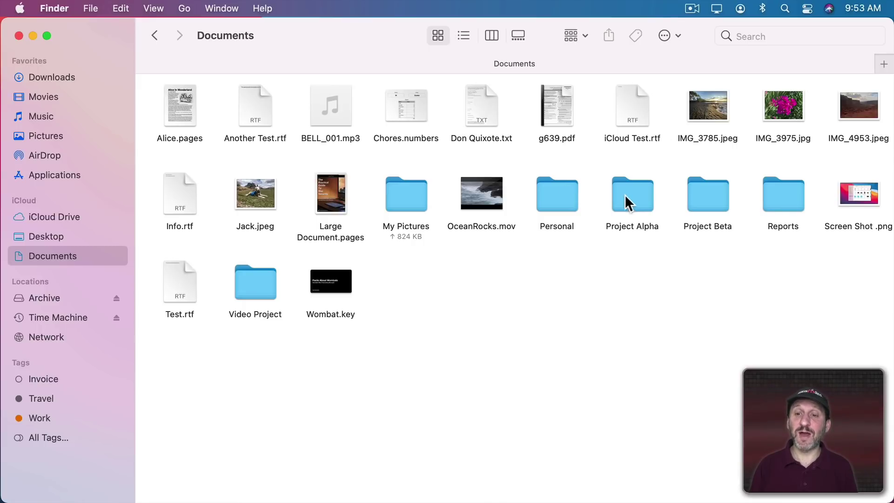
Step: Drag Project Alpha toward the sidebar, move iCloud above Favorites and back, then open Pictures
left_click_drag(639, 195, 35, 265)
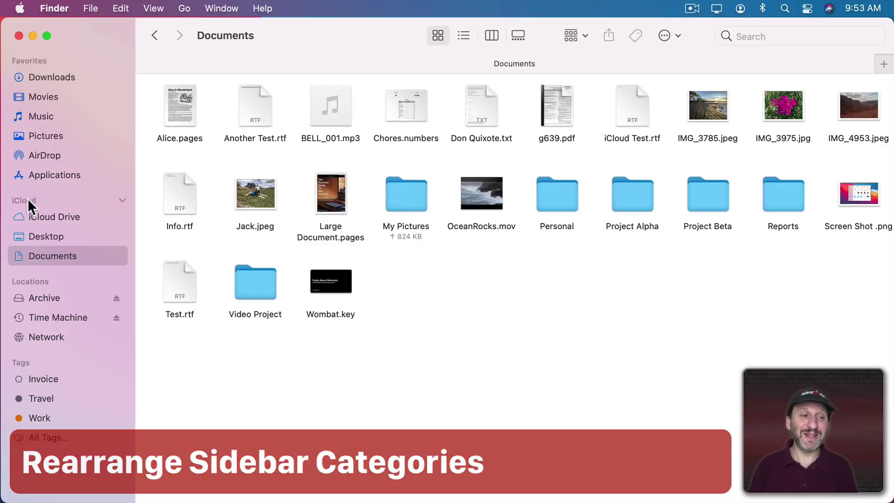
left_click_drag(27, 199, 29, 55)
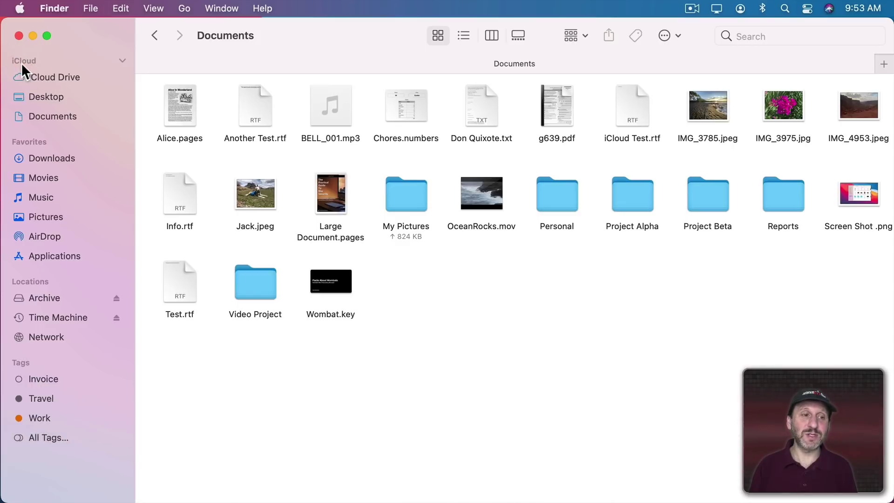
left_click_drag(43, 144, 24, 78)
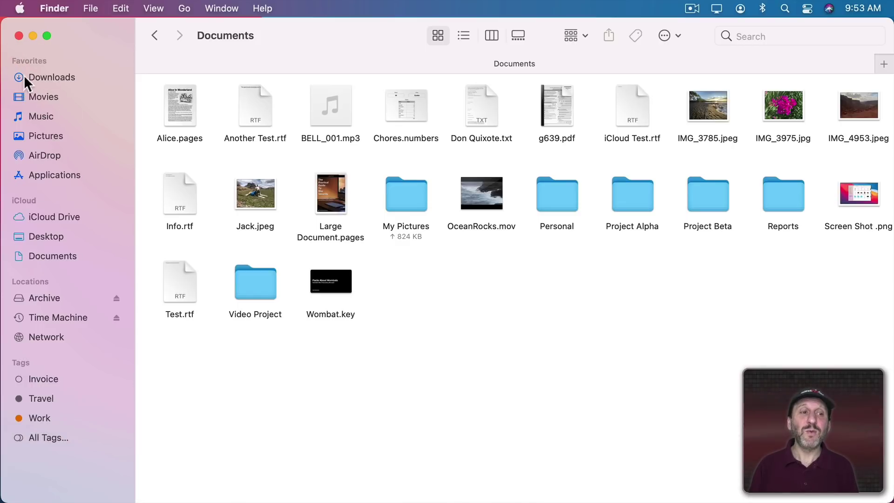
left_click(49, 133)
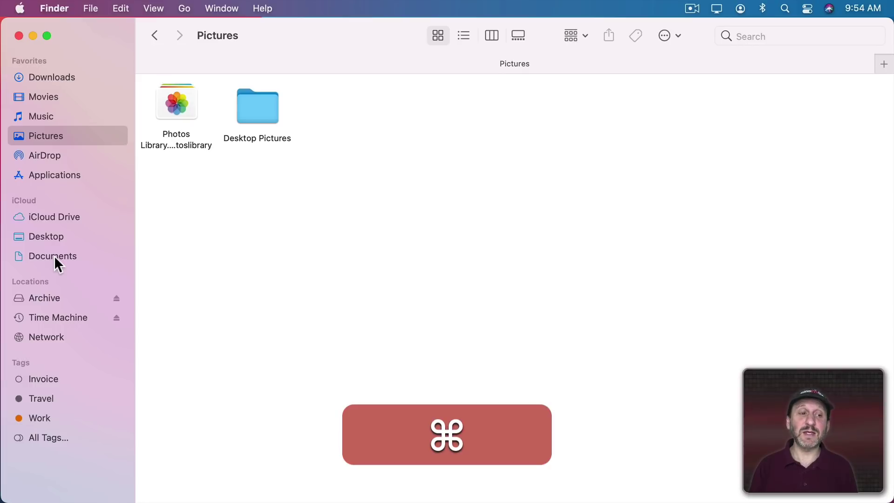
Step: Open Documents in a new tab beside Pictures, switch between the tabs, and bring up Documents' sidebar options
left_click(54, 256, "super")
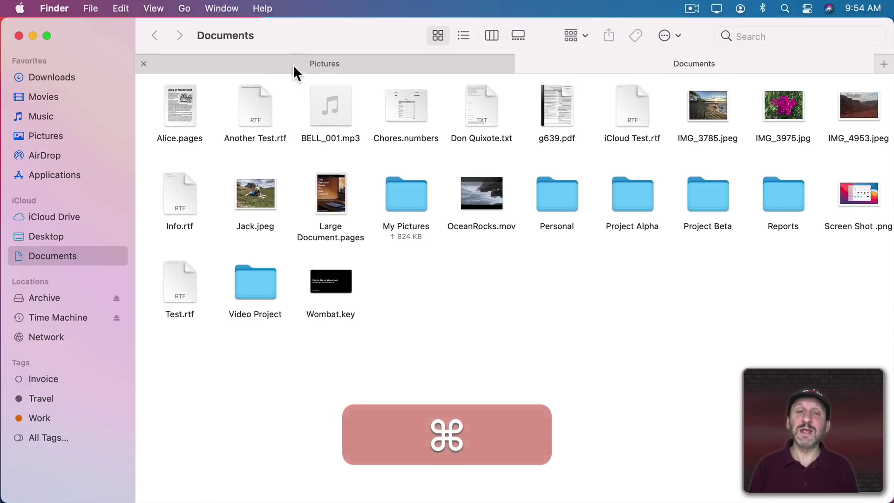
left_click(307, 64)
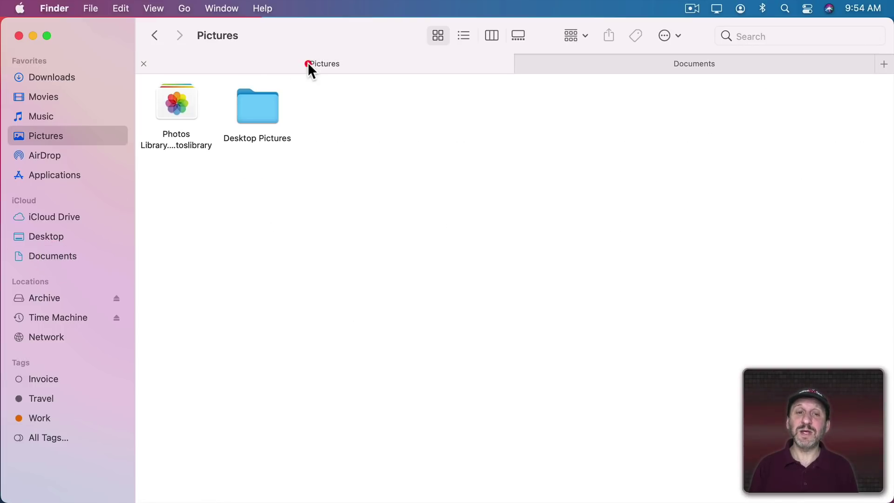
left_click(651, 60)
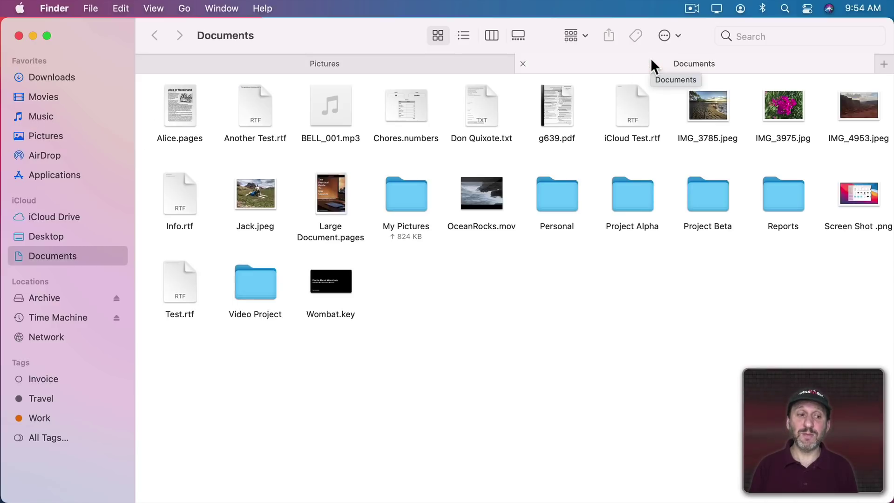
right_click(52, 258)
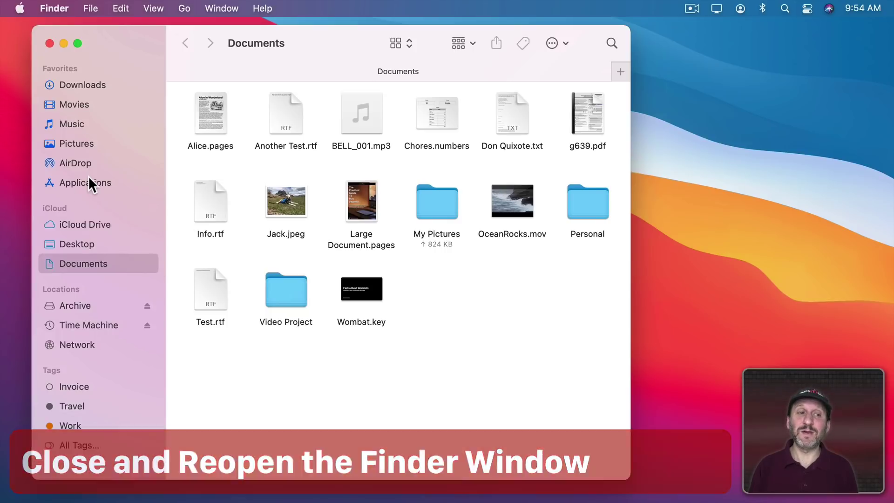
Step: Open Pictures in a separate new window, then shrink and reposition that window
left_click(69, 144)
left_click(79, 260)
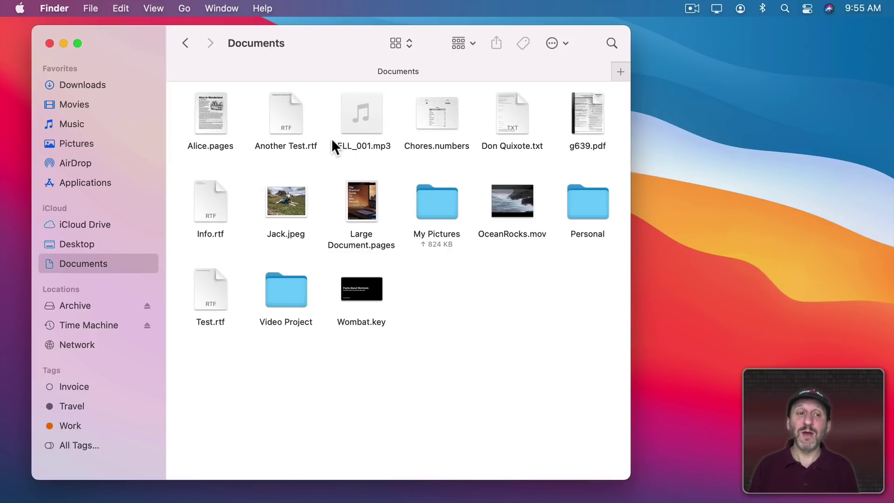
left_click(68, 142, "alt")
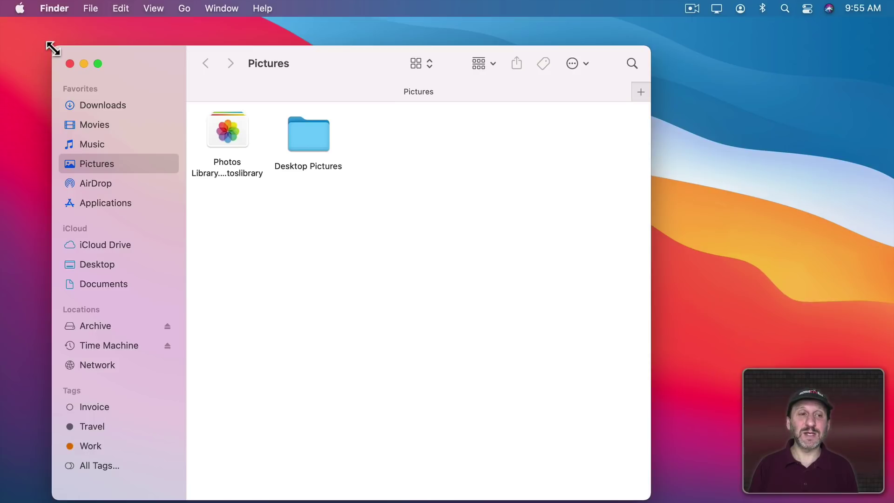
left_click_drag(52, 48, 244, 222)
left_click_drag(325, 232, 519, 41)
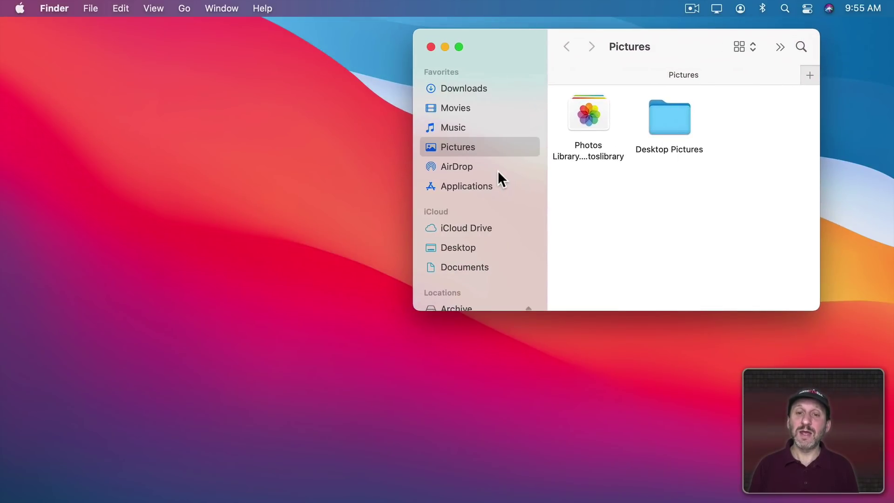
Step: Open Documents and Pictures in their own new windows with Option, ending on Pictures
key("alt")
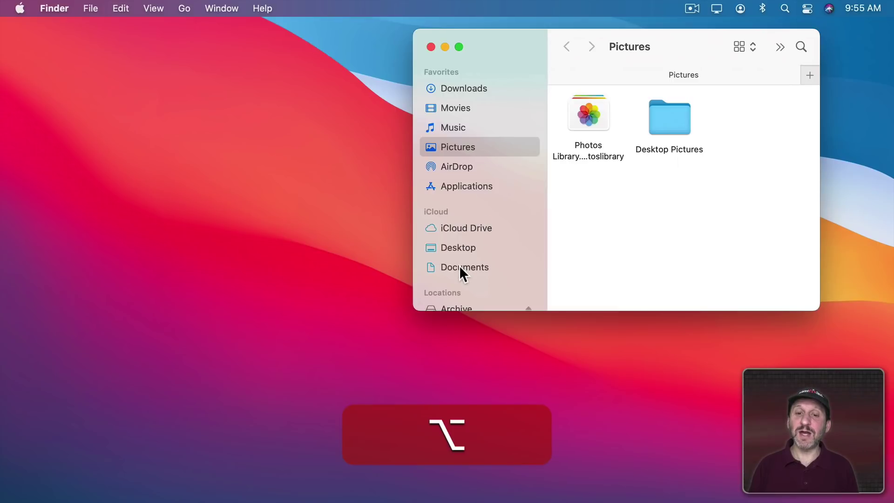
left_click(460, 269, "alt")
mouse_move(597, 133)
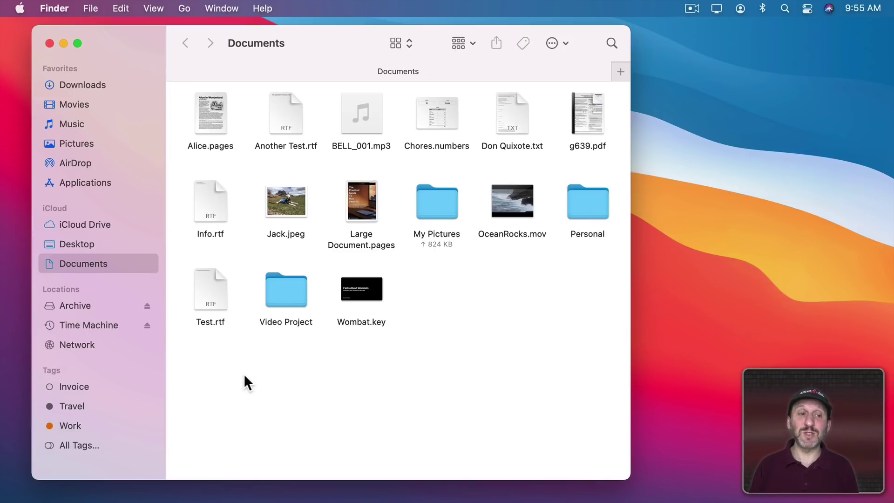
left_click(78, 142, "alt")
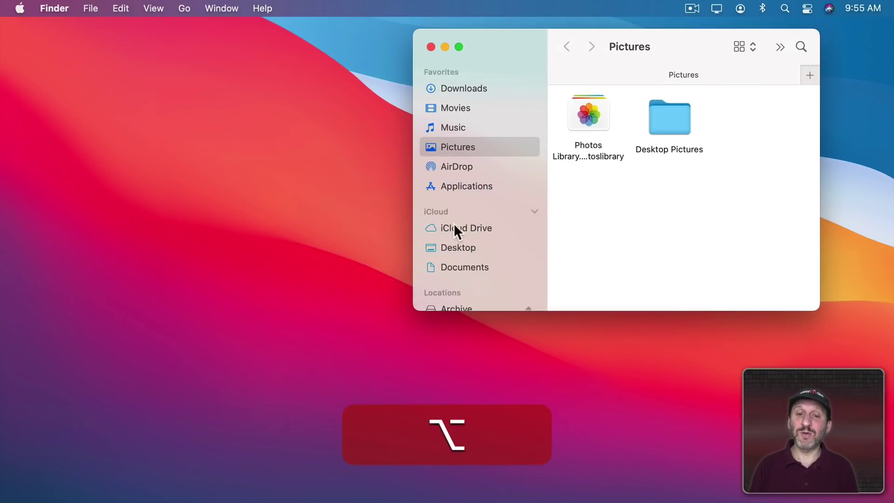
left_click(455, 264, "alt")
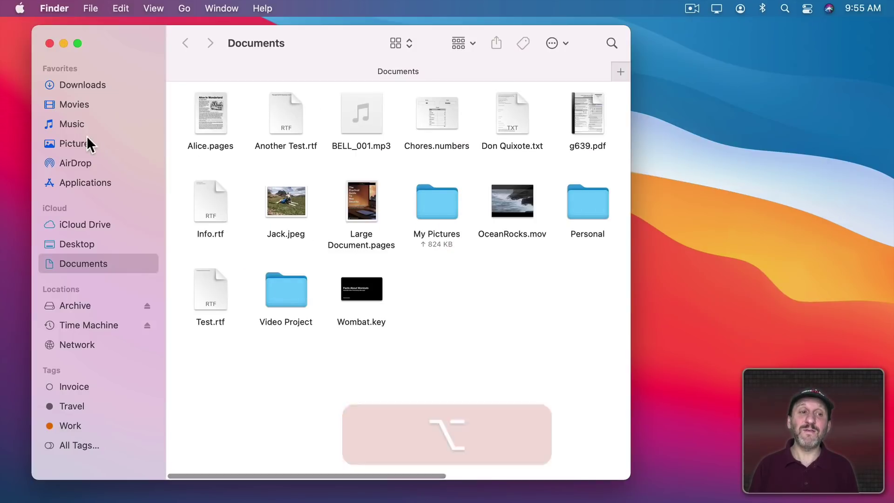
left_click(75, 144)
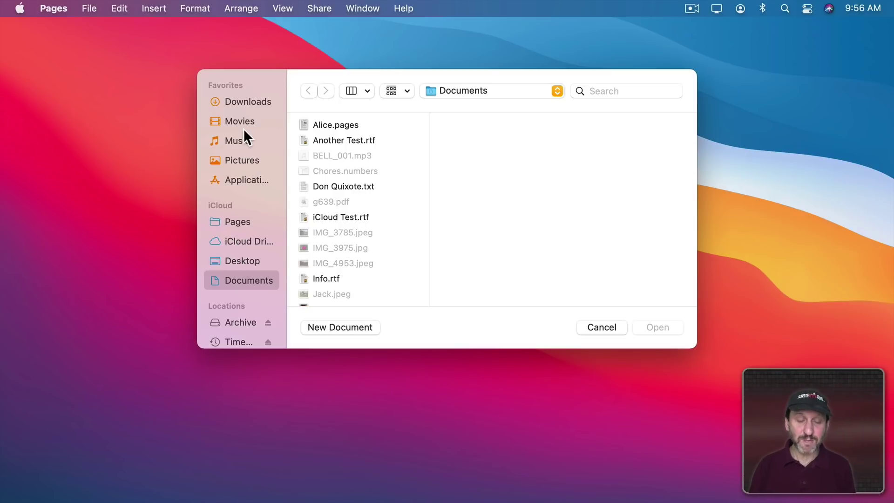
Step: Hide Pages, add the Project Alpha folder from Documents to Finder's Favorites, then hide Finder
key("super+h")
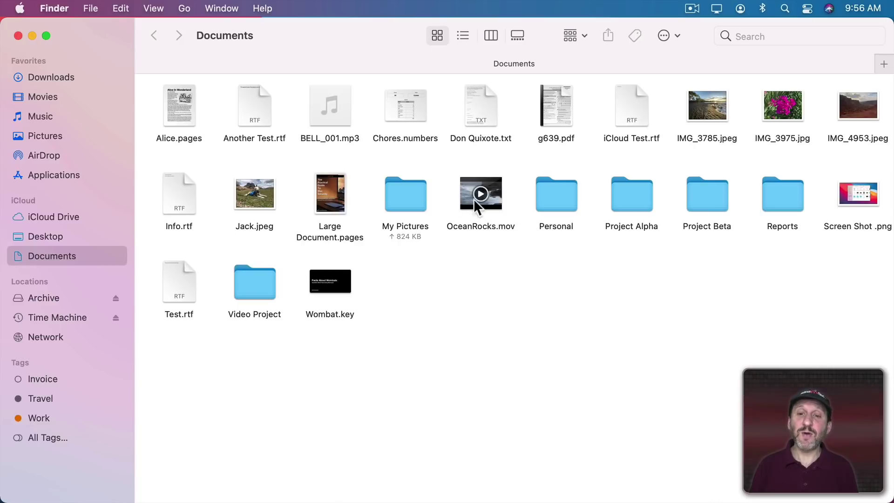
left_click_drag(637, 191, 47, 184)
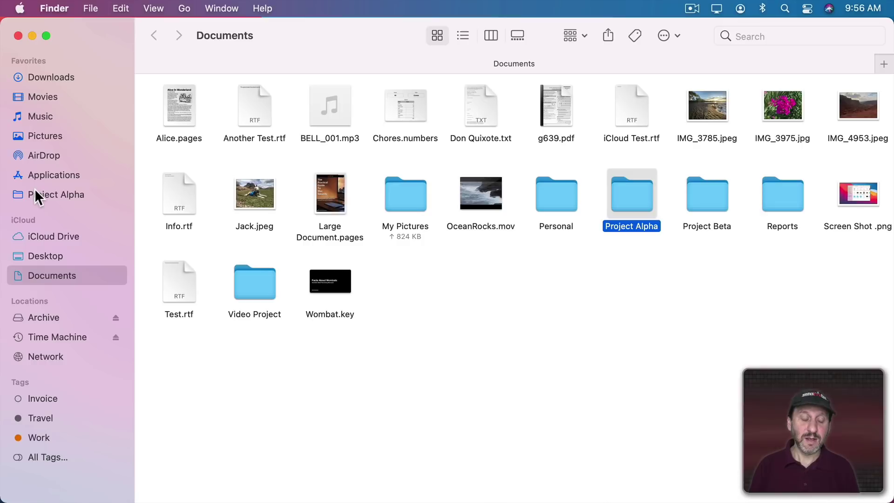
key("super+h")
Step: Launch Pages and browse the Project Alpha folder from its open dialog sidebar
mouse_move(602, 496)
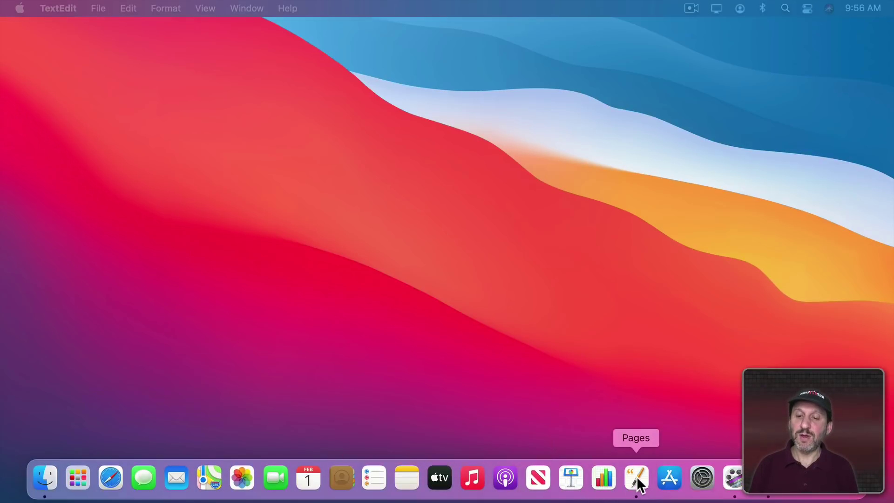
left_click(638, 479)
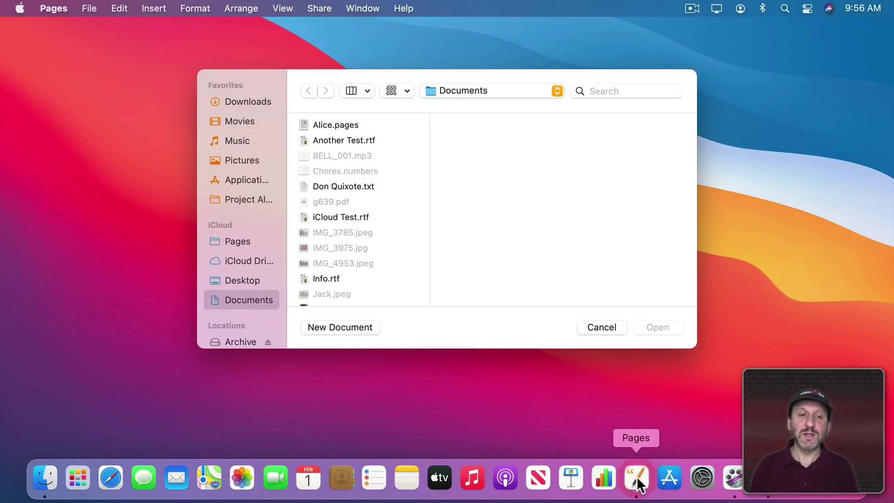
left_click(241, 200)
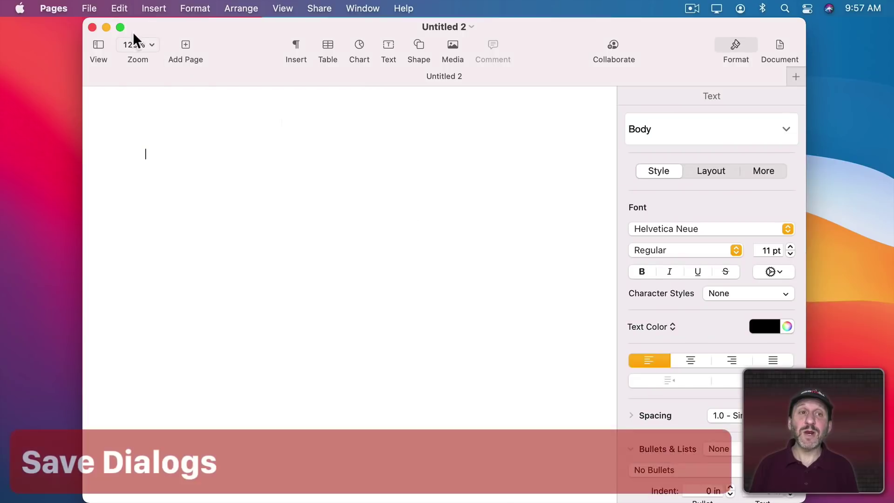
Step: Start saving Untitled 2 and set the save location to Project Alpha
left_click(89, 8)
left_click(104, 103)
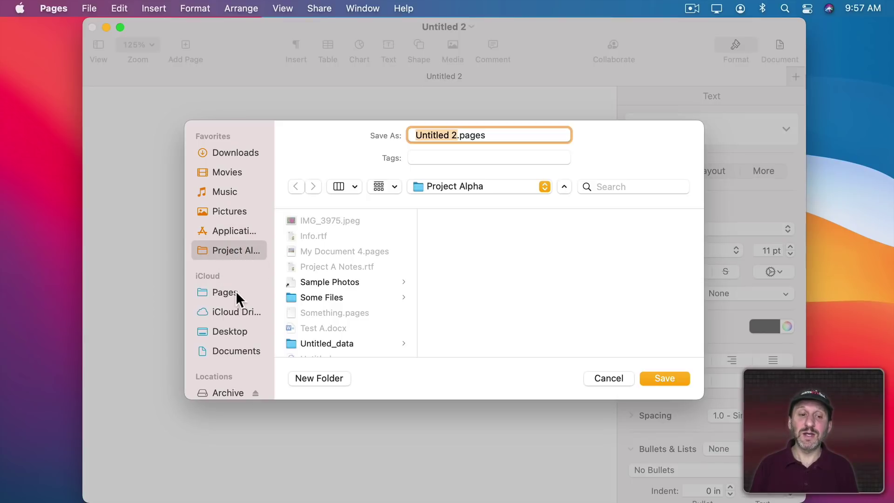
left_click(232, 351)
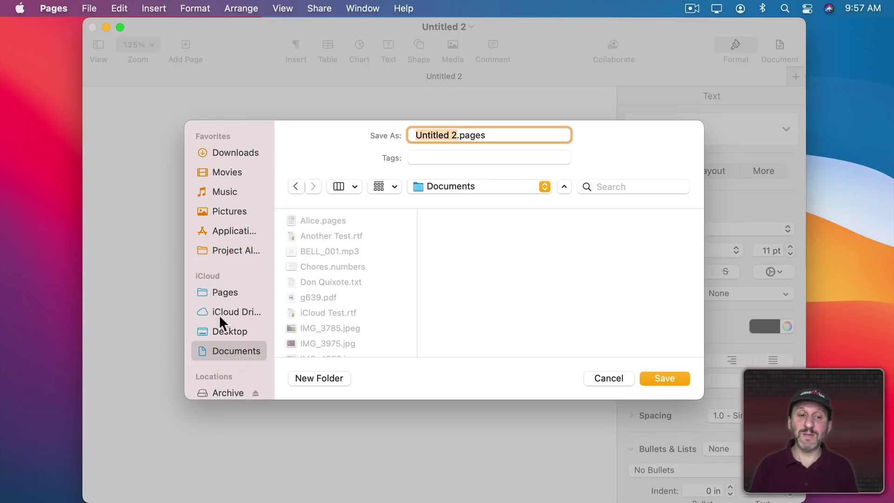
left_click(204, 252)
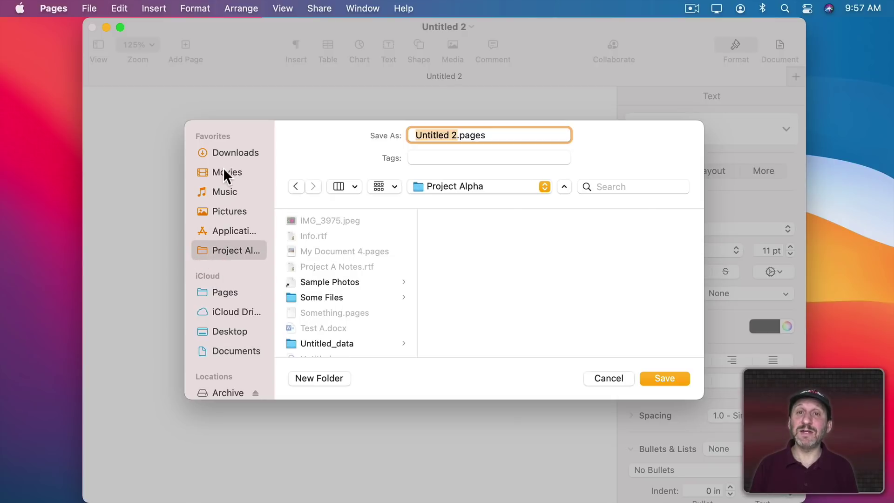